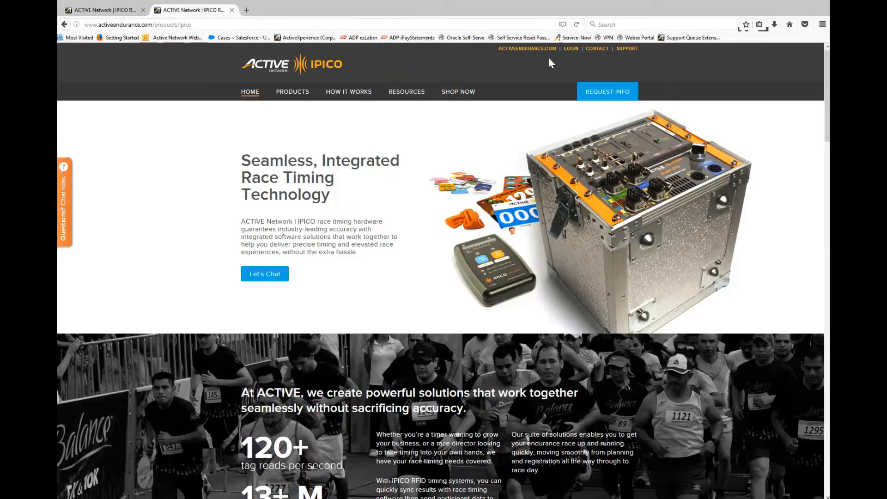
# Log in to the IPICO Sports site with the account password and return to the Account page.
pyautogui.click(572, 49)
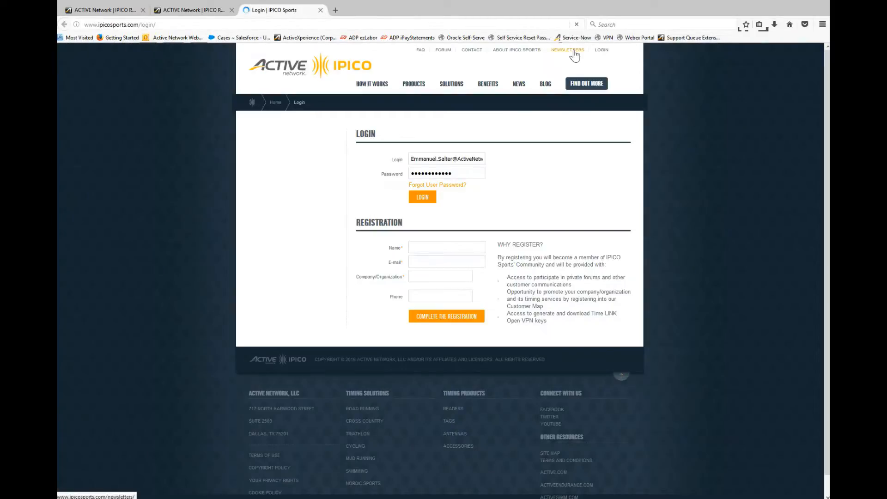
pyautogui.moveTo(467, 175); pyautogui.dragTo(380, 171)
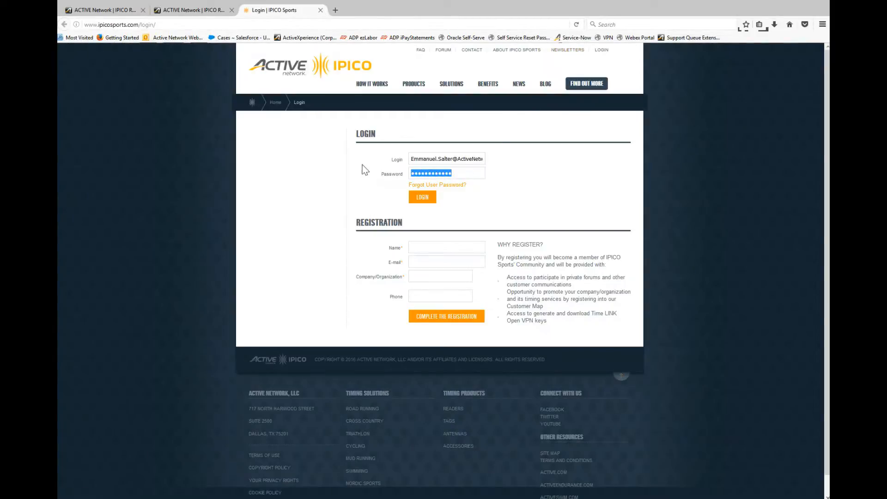
pyautogui.write('••••••••••')
pyautogui.click(426, 199)
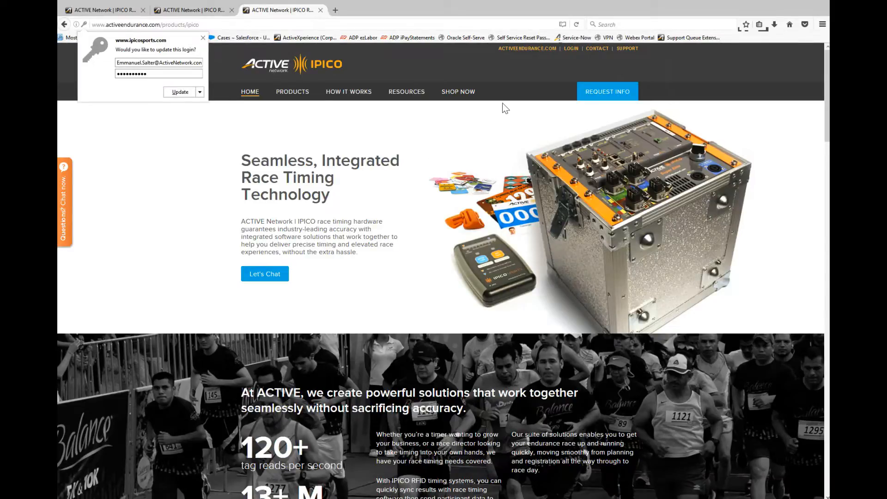
pyautogui.click(570, 49)
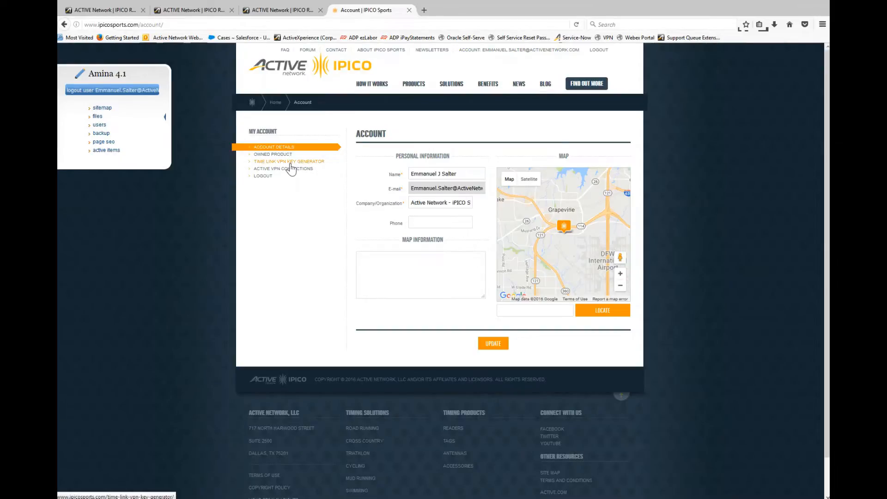
# Open the Time Link VPN Key Generator and review the file types and IPs, e.g. 10.87.99.29.
pyautogui.click(290, 162)
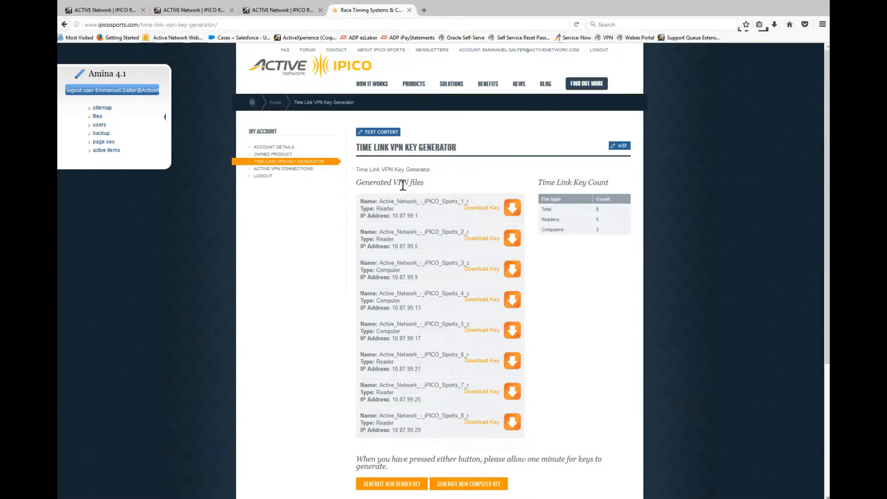
pyautogui.moveTo(395, 209); pyautogui.dragTo(364, 210)
pyautogui.moveTo(401, 270); pyautogui.dragTo(363, 273)
pyautogui.moveTo(422, 430); pyautogui.dragTo(397, 434)
pyautogui.moveTo(391, 431); pyautogui.dragTo(428, 434)
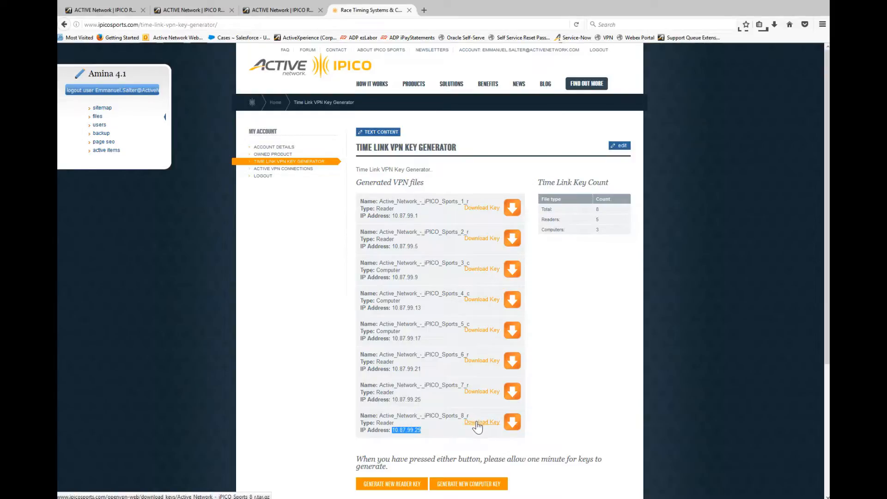
# Save the Sports_8_r reader key (.tar.gz) and show it in its Downloads folder.
pyautogui.click(511, 422)
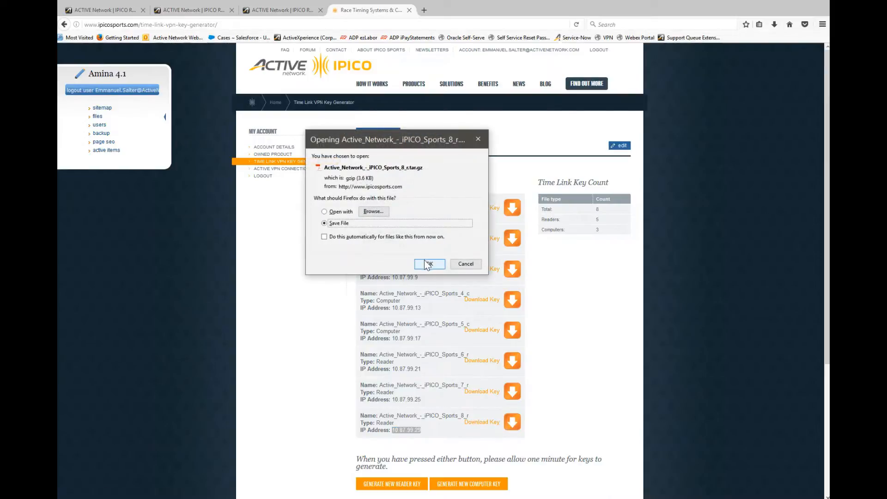
pyautogui.click(427, 263)
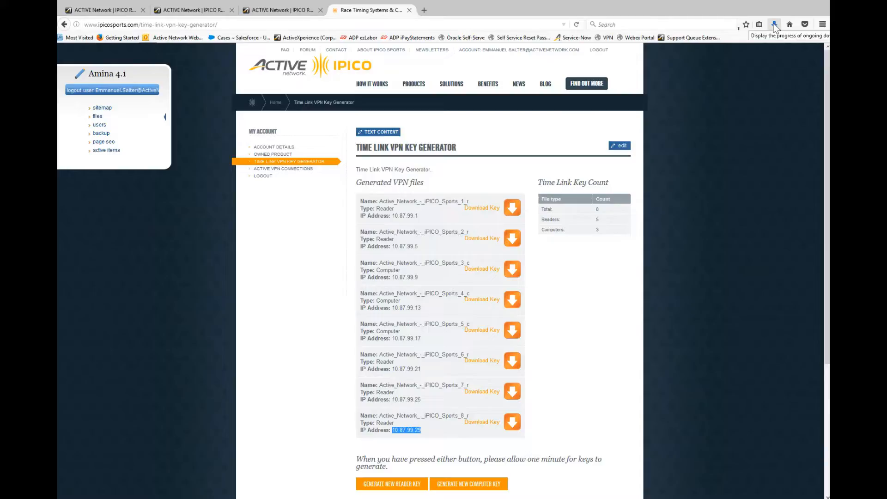
pyautogui.rightClick(775, 28)
pyautogui.click(775, 25)
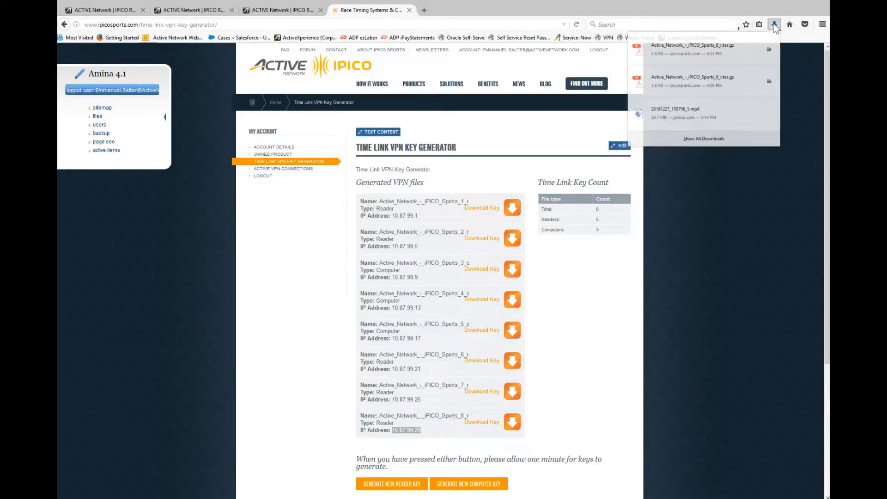
pyautogui.rightClick(702, 59)
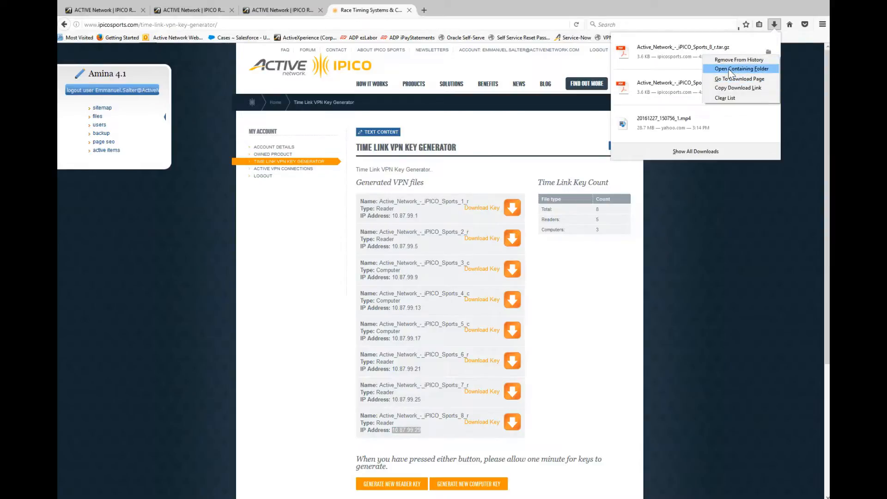
pyautogui.click(729, 69)
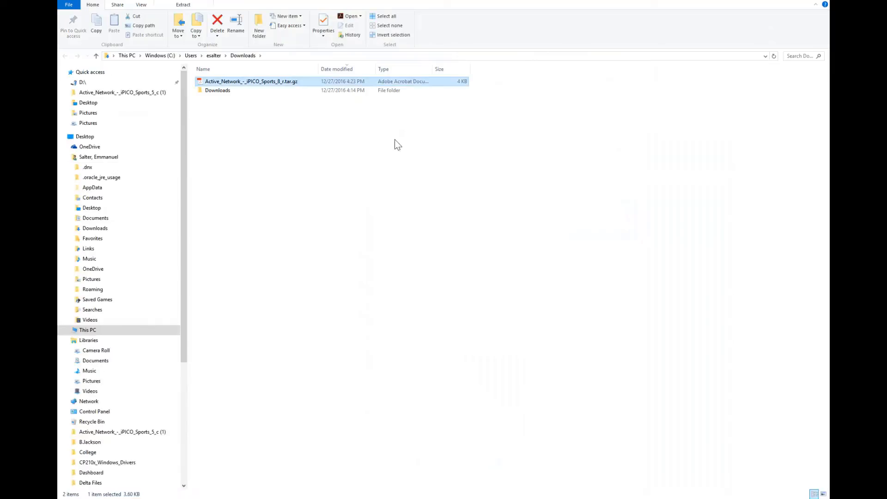
# Move Active_Network_-_iPICO_Sports_8_r.tar.gz from Downloads into the Reader Key folder, then minimize Explorer.
pyautogui.rightClick(241, 80)
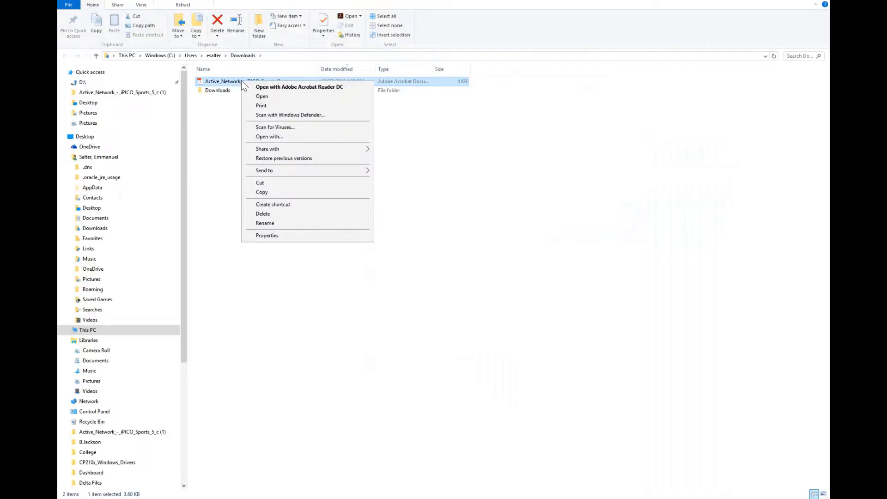
pyautogui.click(269, 183)
pyautogui.scroll(-6, 153, 324)
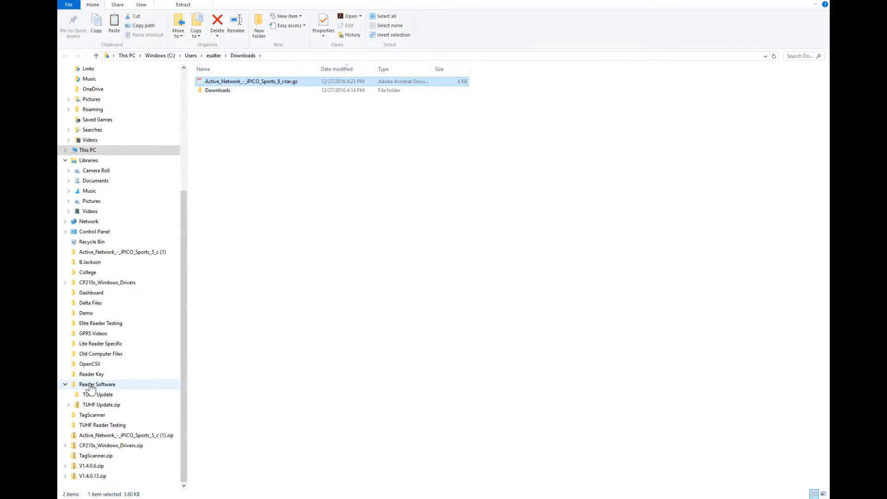
pyautogui.click(91, 375)
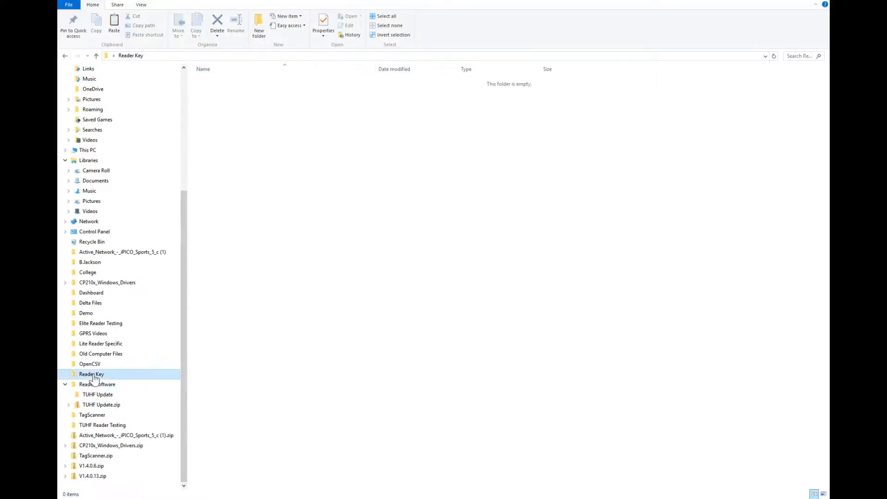
pyautogui.rightClick(226, 84)
pyautogui.click(247, 144)
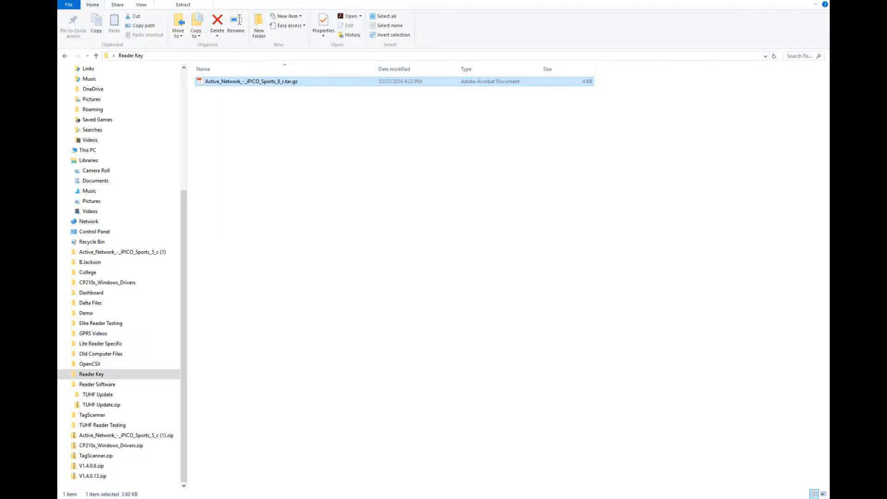
pyautogui.click(781, 1)
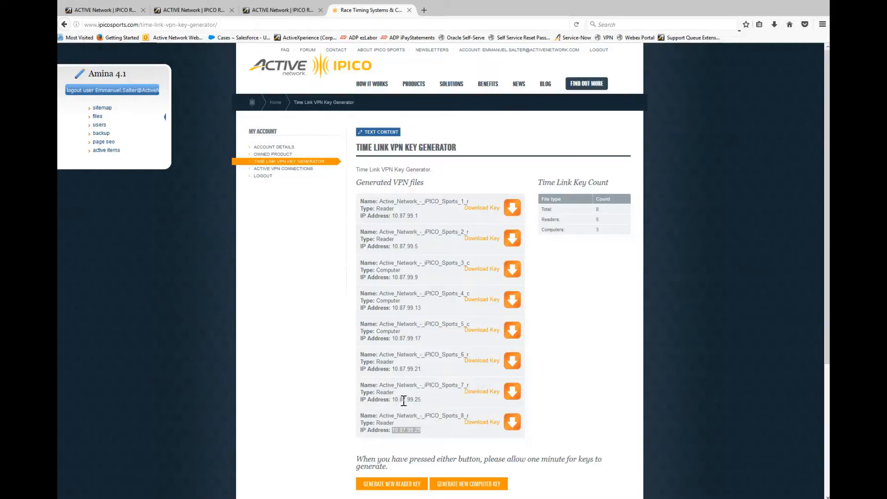
# Save the Sports_5_c computer key zip and show it in its Downloads folder.
pyautogui.click(509, 331)
pyautogui.click(324, 223)
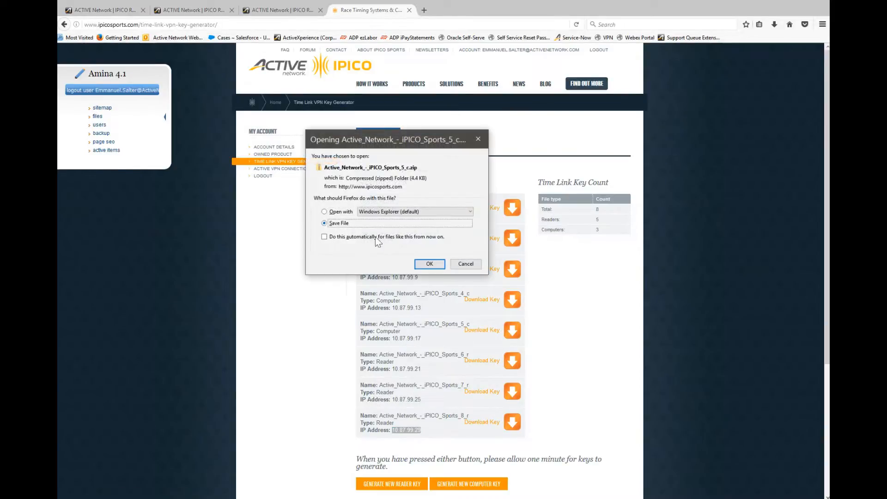
pyautogui.click(429, 264)
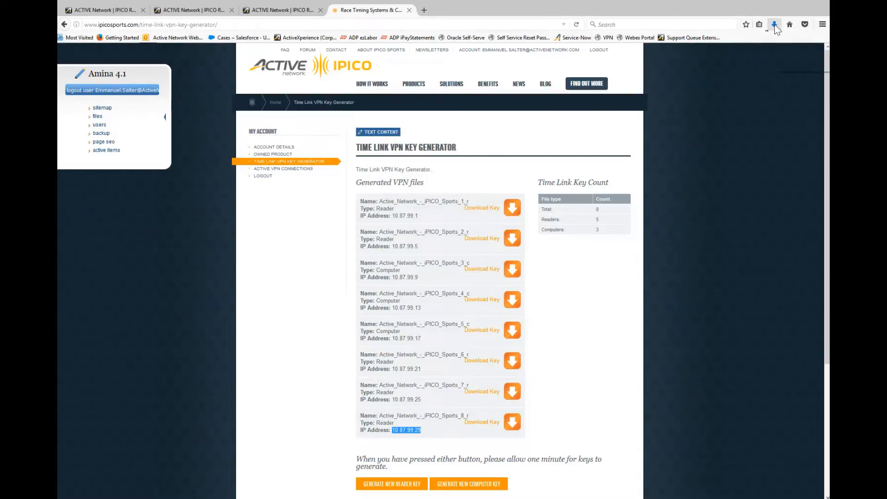
pyautogui.click(773, 25)
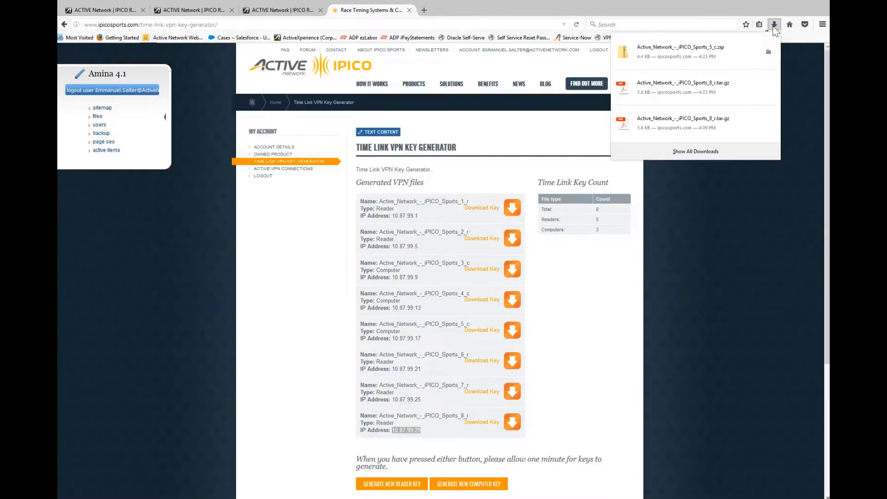
pyautogui.rightClick(735, 63)
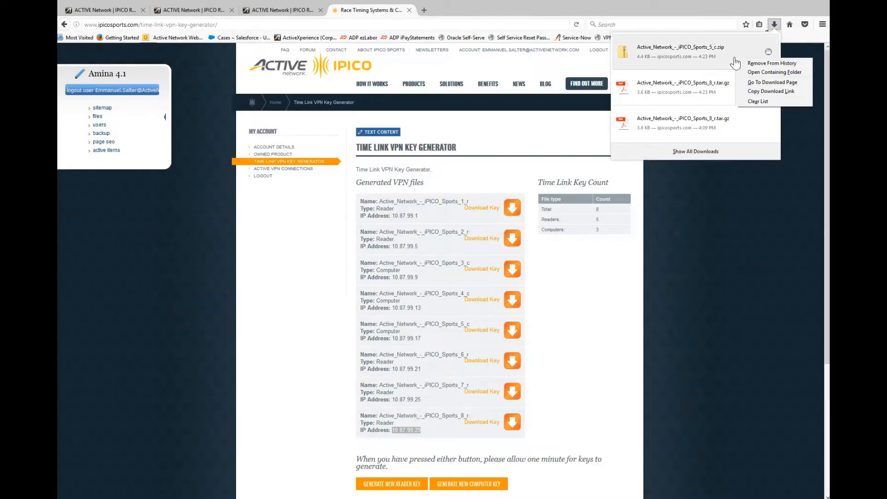
pyautogui.click(753, 70)
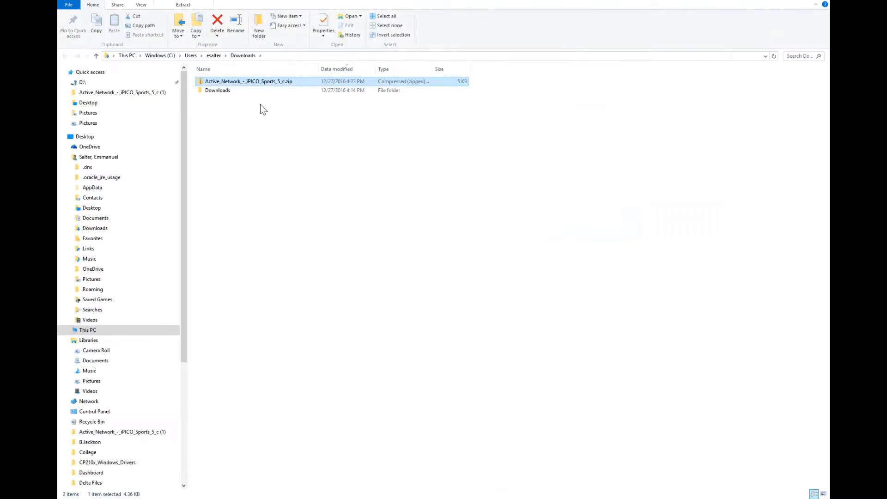
# Move Active_Network_-_iPICO_Sports_5_c.zip from Downloads into the Reader Key folder.
pyautogui.rightClick(253, 80)
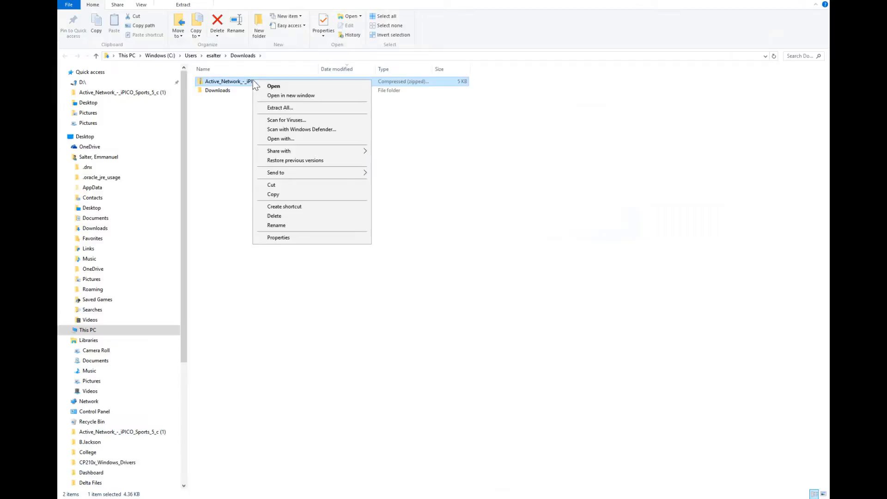
pyautogui.click(287, 184)
pyautogui.scroll(-2, 124, 405)
pyautogui.scroll(-5, 124, 409)
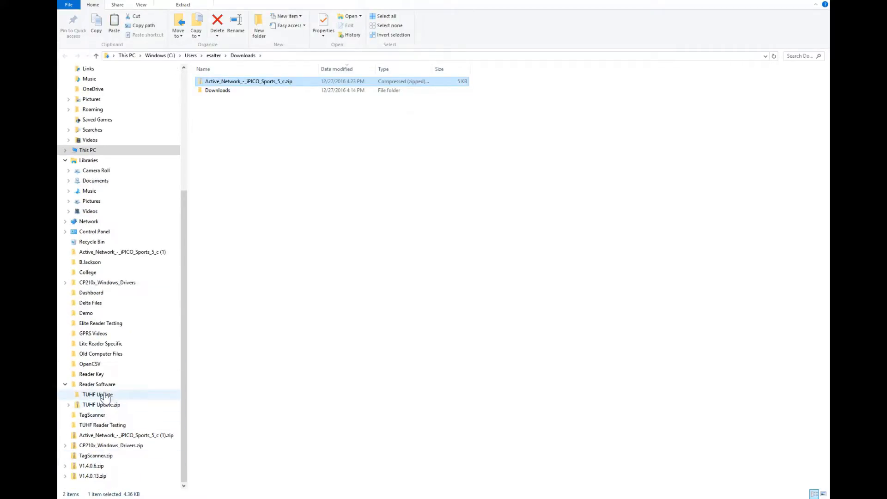
pyautogui.click(97, 374)
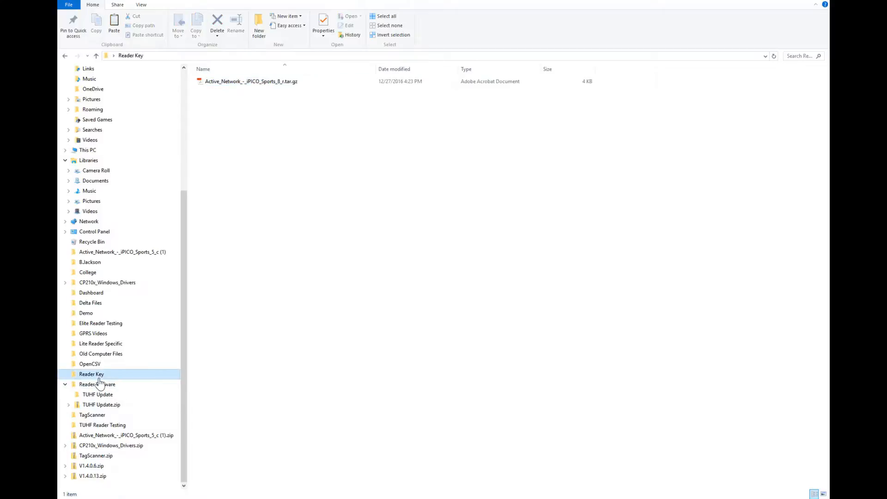
pyautogui.rightClick(213, 116)
pyautogui.click(233, 174)
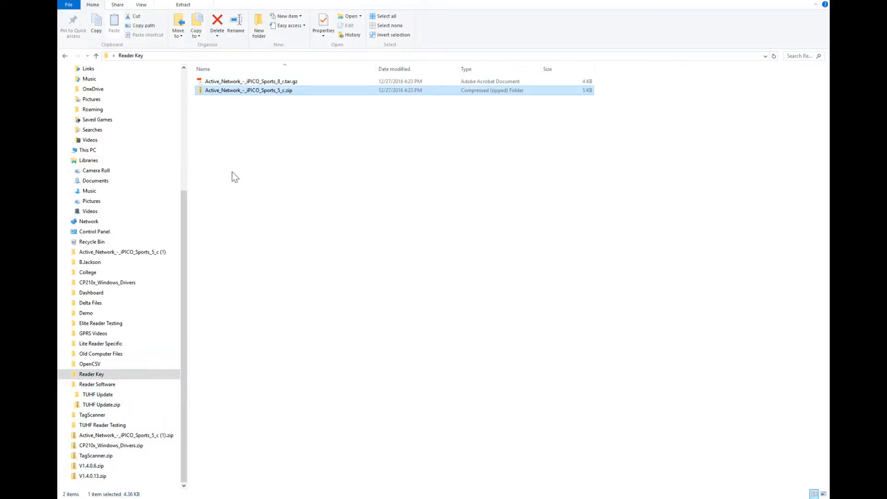
# Extract the zip into its own folder and go back to Reader Key.
pyautogui.rightClick(257, 93)
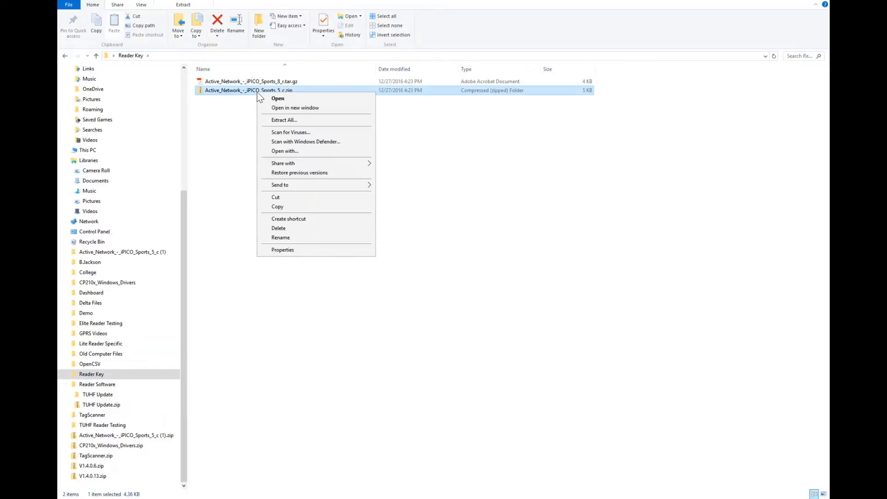
pyautogui.click(285, 122)
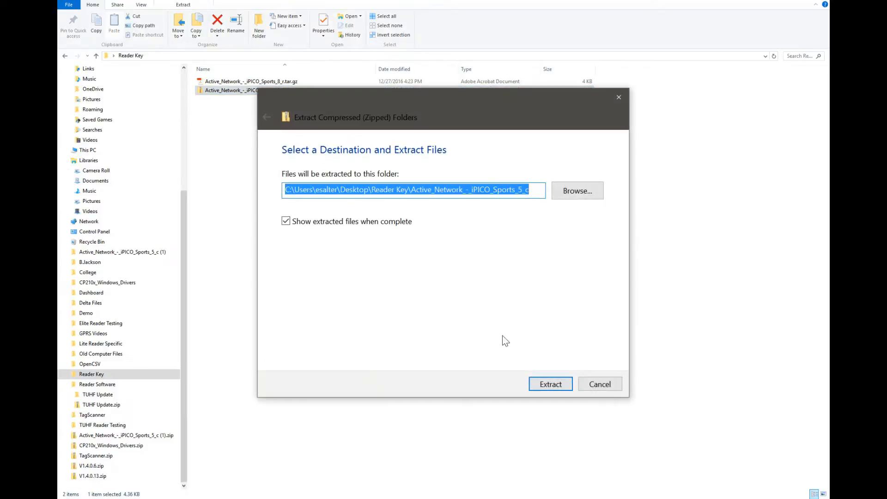
pyautogui.click(551, 384)
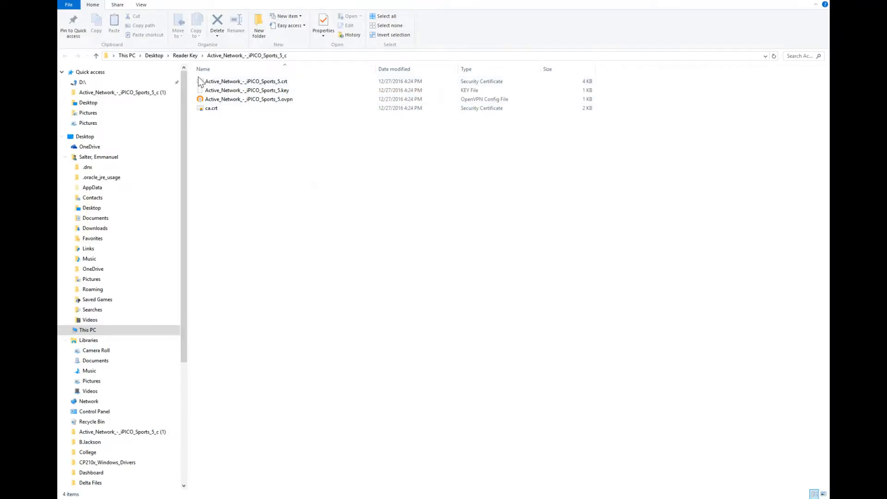
pyautogui.click(187, 56)
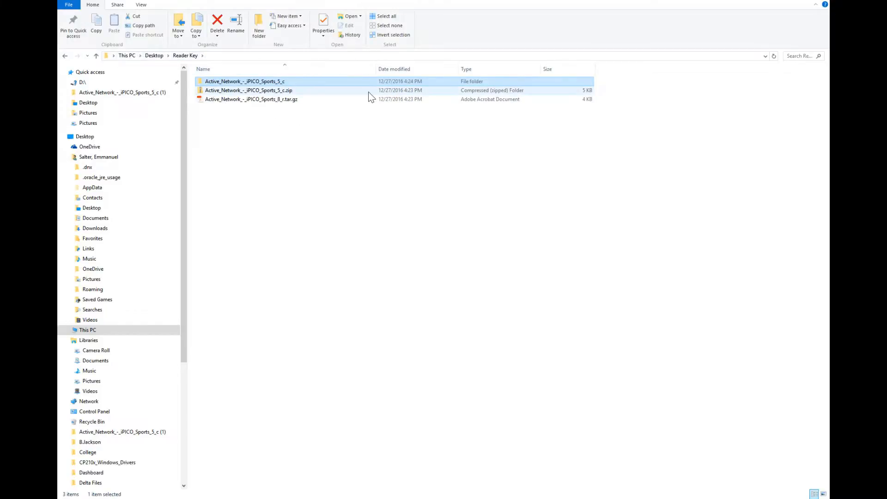
pyautogui.press('Down')
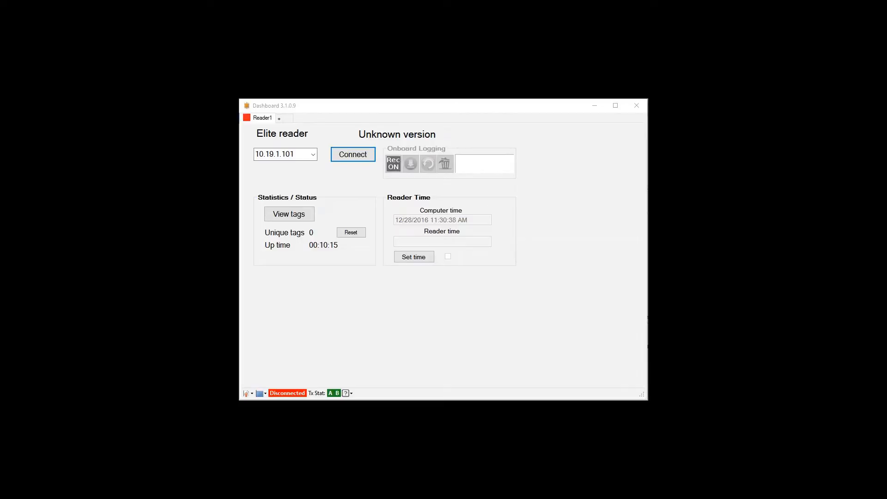
# Connect to the Elite reader at 10.19.1.101 and sync its clock to the computer time.
pyautogui.click(352, 159)
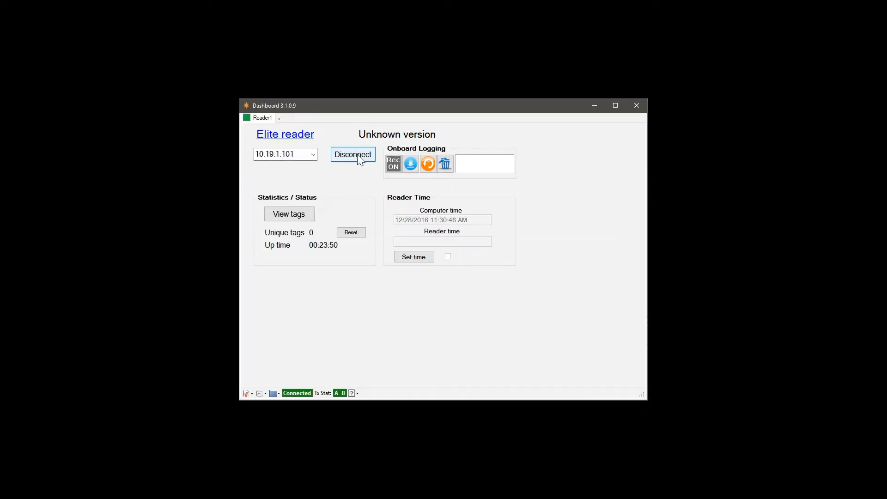
pyautogui.click(414, 258)
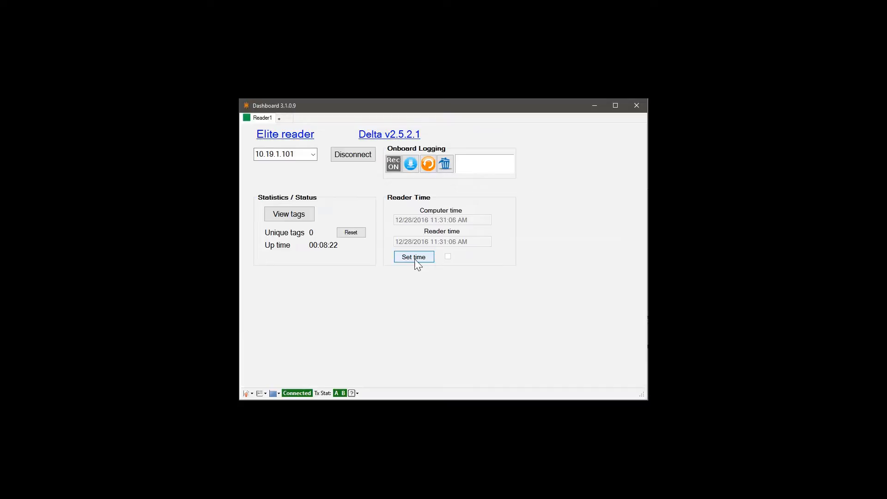
pyautogui.click(415, 259)
pyautogui.click(261, 393)
pyautogui.moveTo(283, 363)
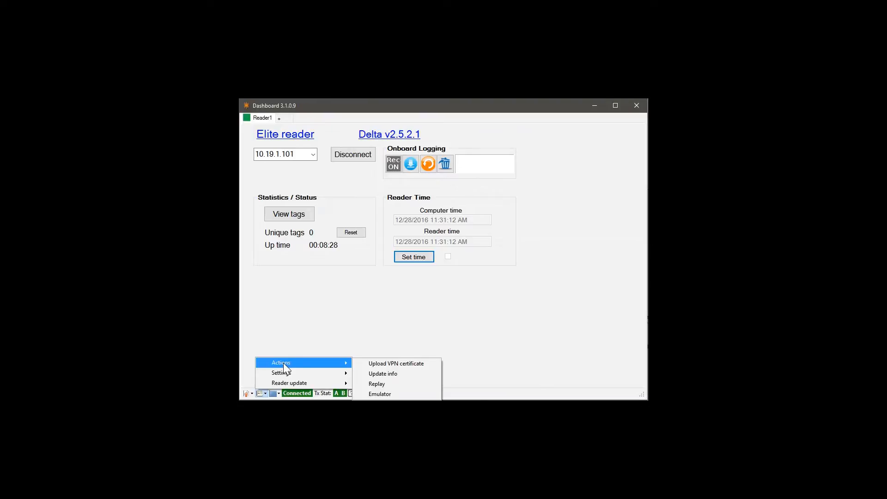
# Upload Active_Network_-_iPICO_Sports_8_r.tar.gz from Reader Key as the reader's VPN certificate.
pyautogui.click(384, 365)
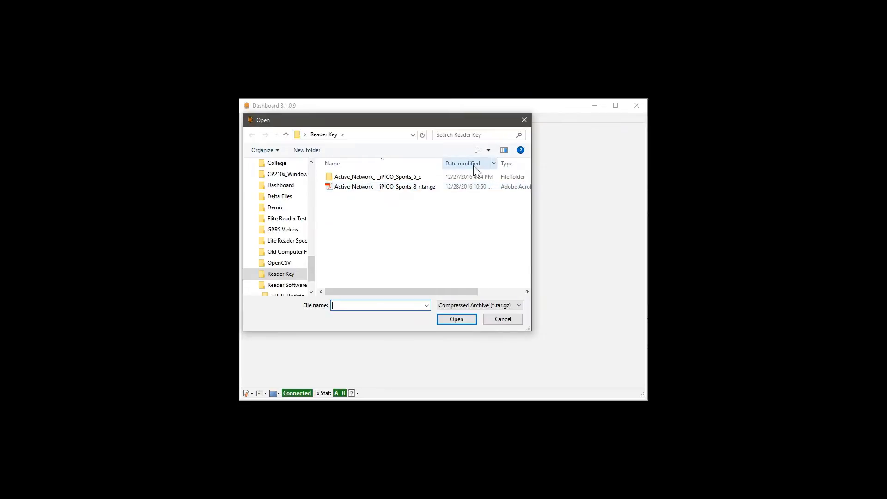
pyautogui.click(423, 189)
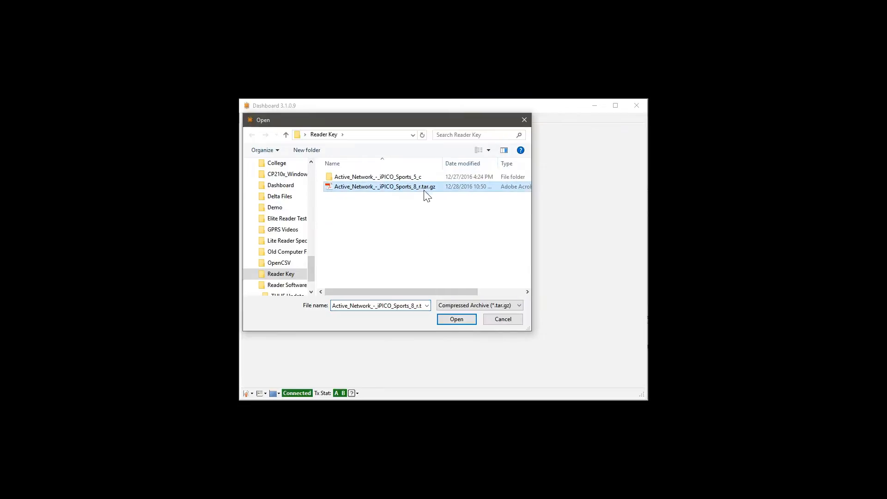
pyautogui.click(453, 320)
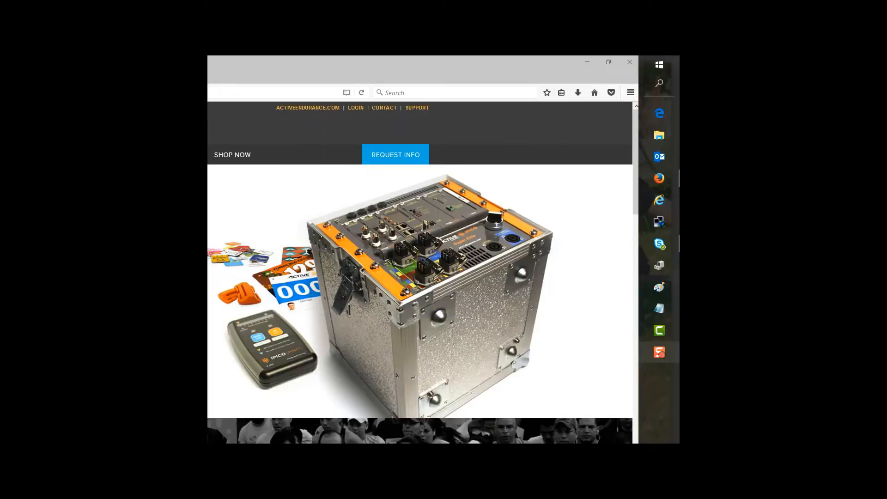
# Search Windows for 'Open', then dismiss the results and bring up File Explorer at This PC.
pyautogui.click(656, 85)
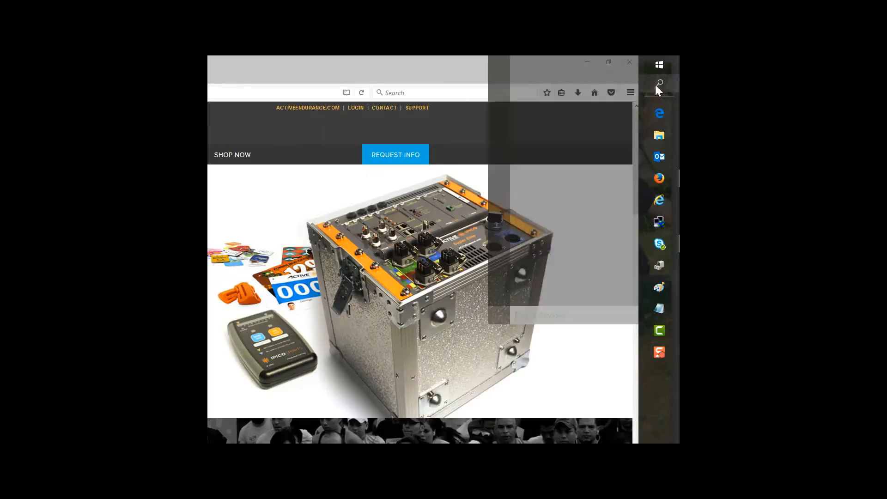
pyautogui.write('Open')
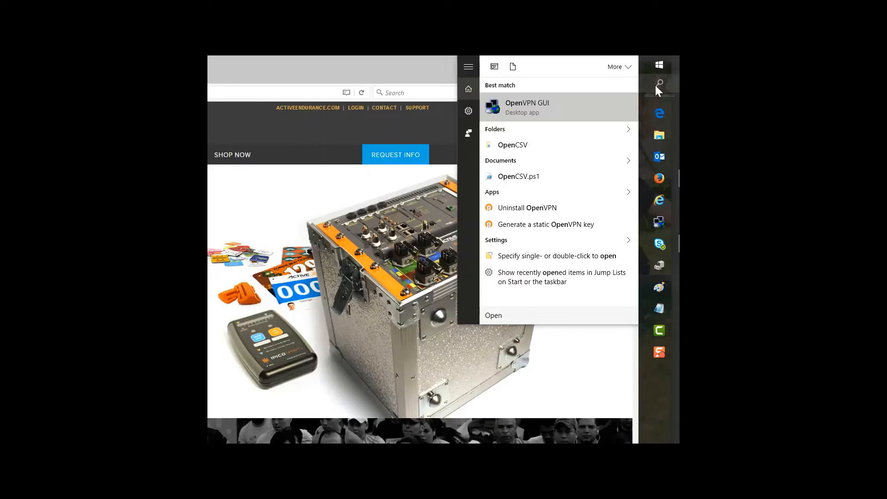
pyautogui.click(412, 72)
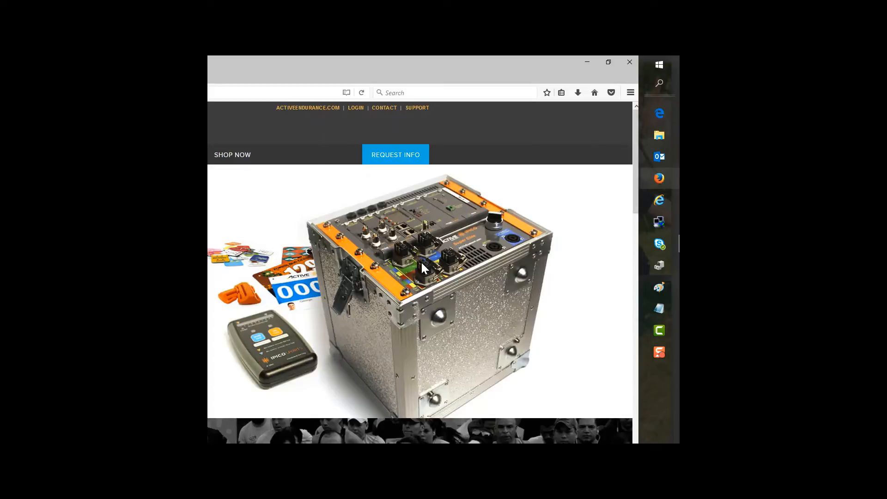
pyautogui.click(659, 136)
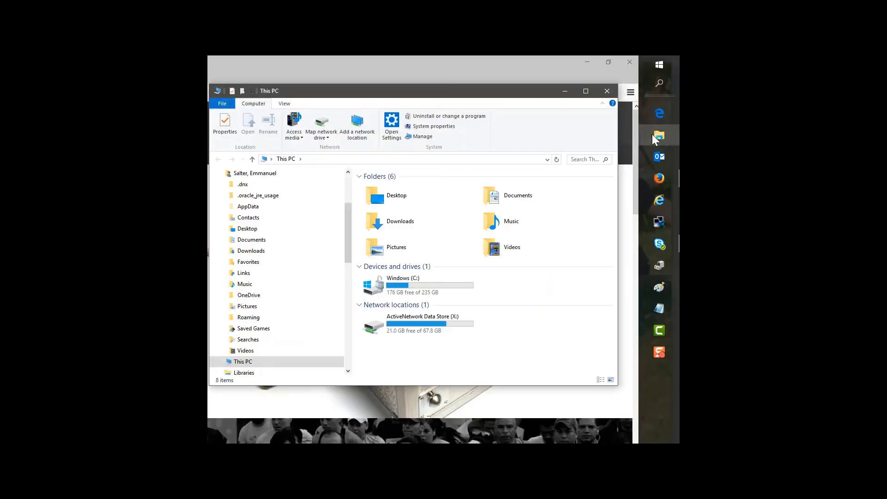
# Copy the four VPN files from Reader Key\Active_Network_-_iPICO_Sports_5_c, then return to This PC.
pyautogui.moveTo(349, 220); pyautogui.dragTo(347, 320)
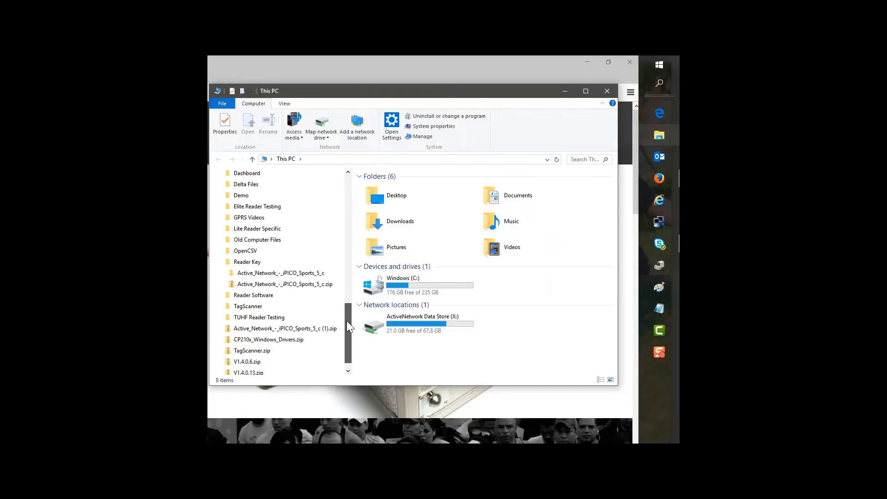
pyautogui.click(240, 262)
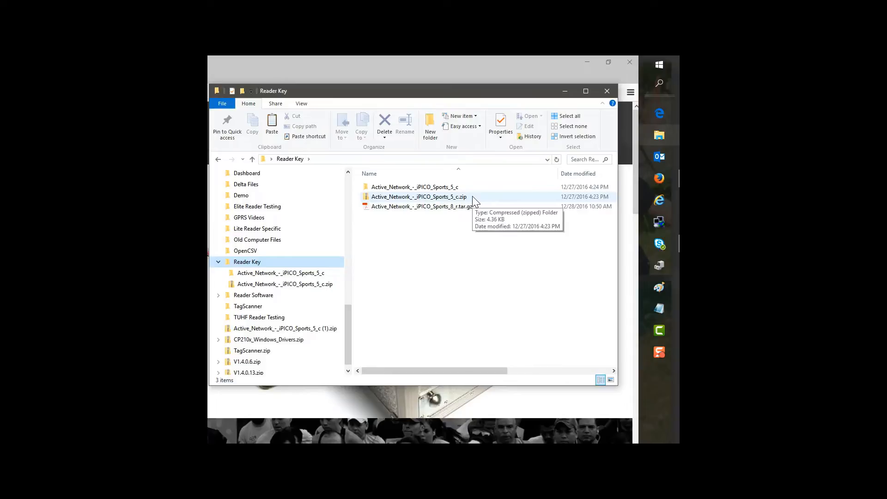
pyautogui.doubleClick(461, 188)
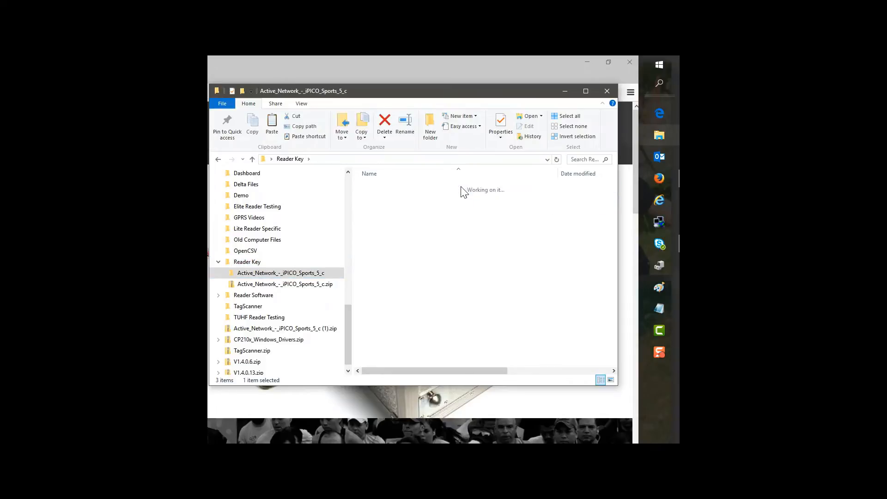
pyautogui.moveTo(403, 230); pyautogui.dragTo(407, 204)
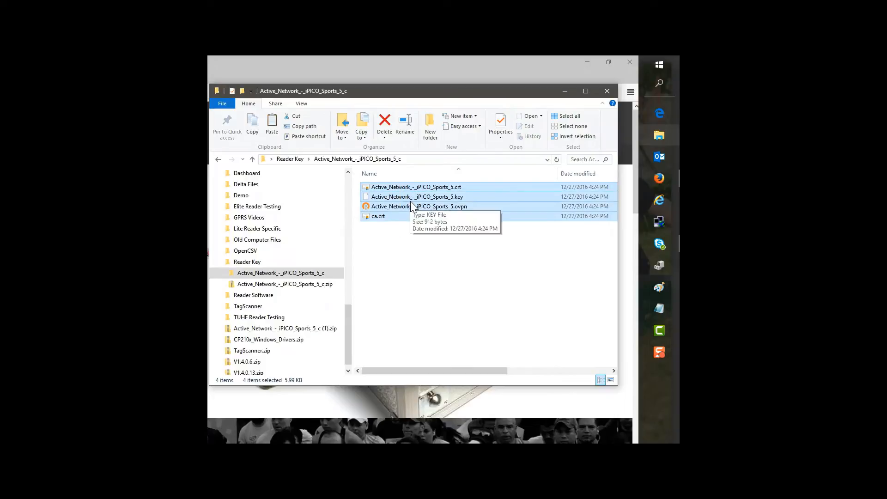
pyautogui.rightClick(411, 201)
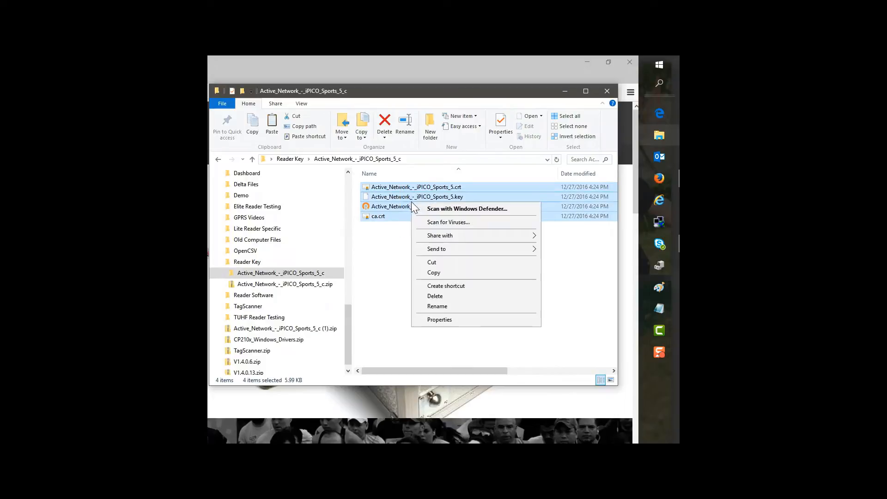
pyautogui.click(451, 272)
pyautogui.moveTo(350, 320); pyautogui.dragTo(307, 257)
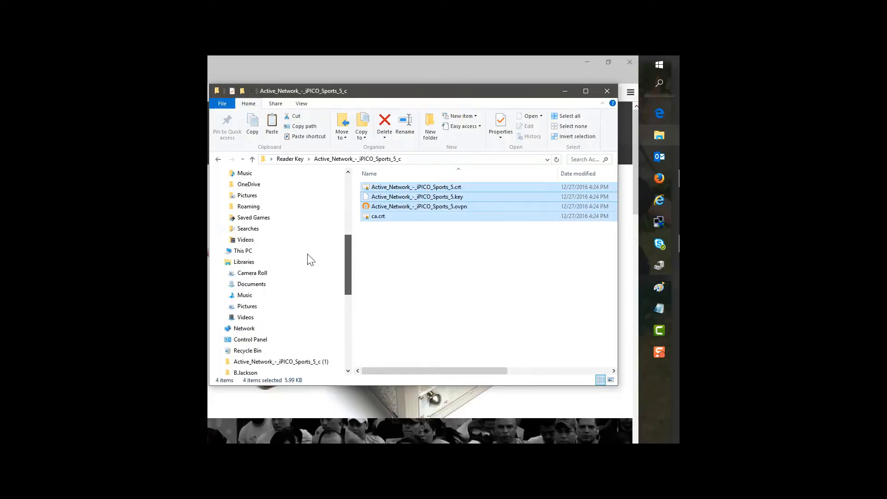
pyautogui.click(257, 253)
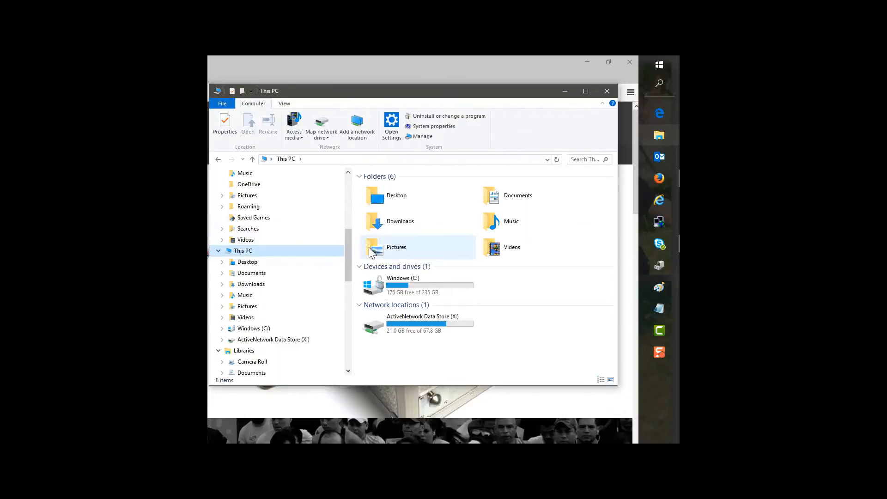
# Browse to the C:\Program Files (x86)\OpenVPN\config folder.
pyautogui.doubleClick(407, 290)
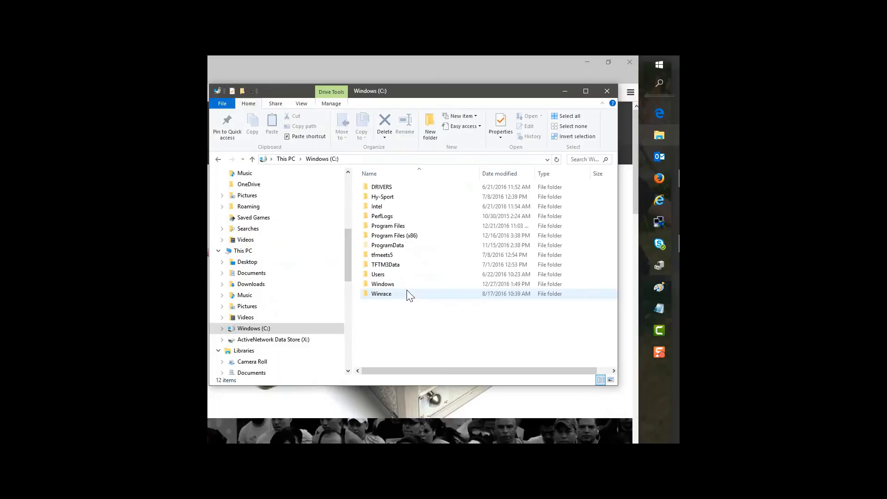
pyautogui.doubleClick(403, 237)
pyautogui.scroll(-3, 415, 268)
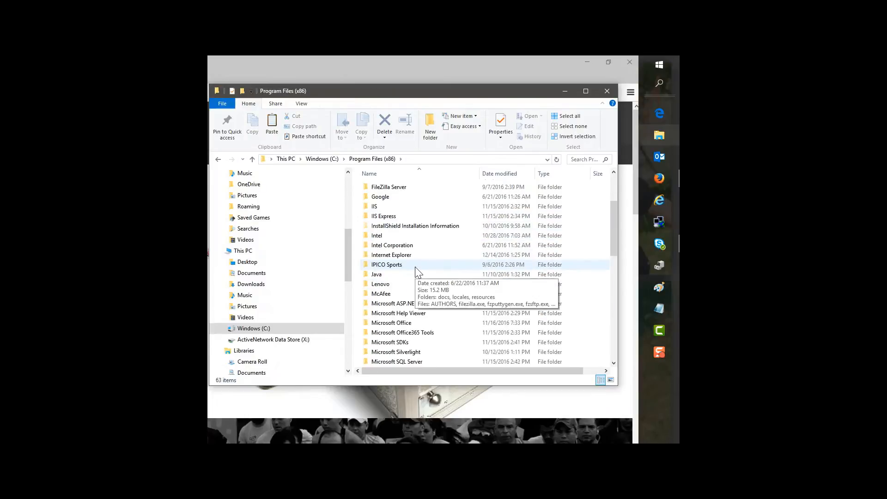
pyautogui.scroll(-8, 407, 265)
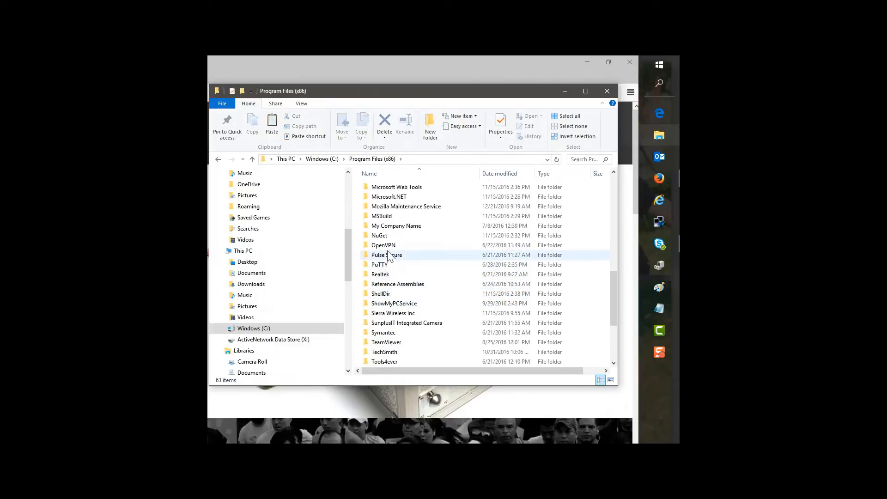
pyautogui.doubleClick(385, 245)
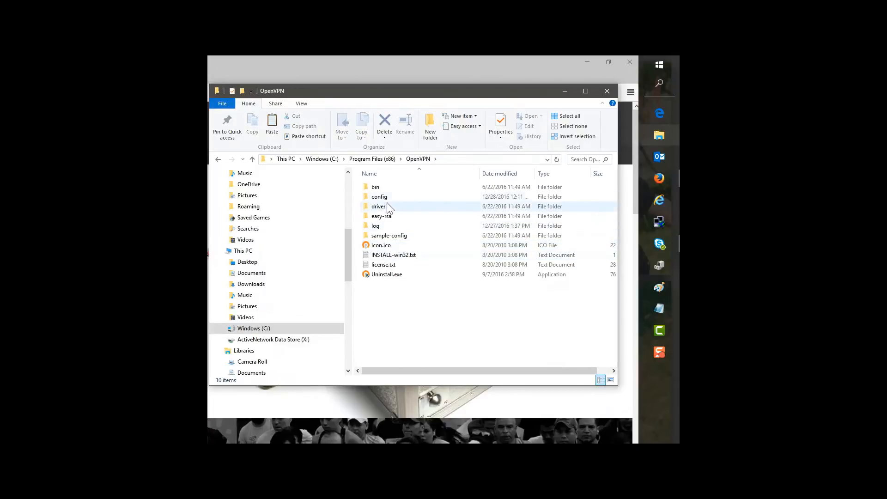
pyautogui.doubleClick(388, 197)
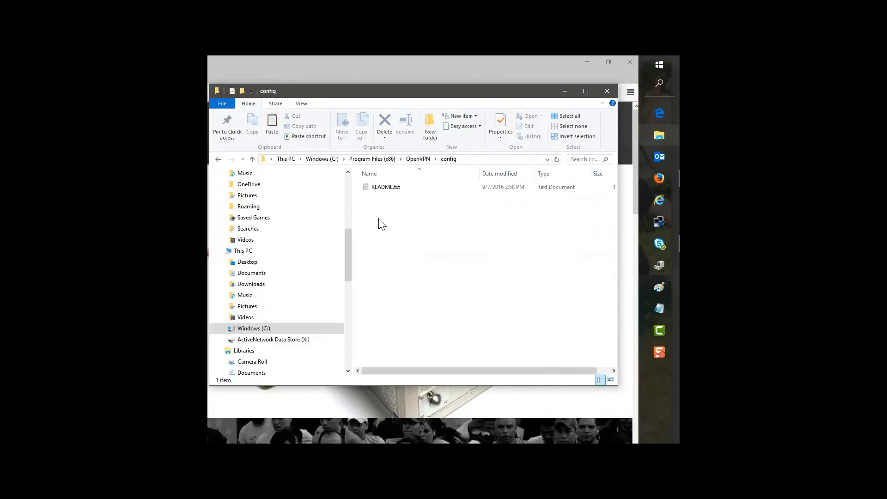
# Paste the four VPN files into config, granting administrator permission, and close Explorer.
pyautogui.rightClick(379, 203)
pyautogui.click(412, 266)
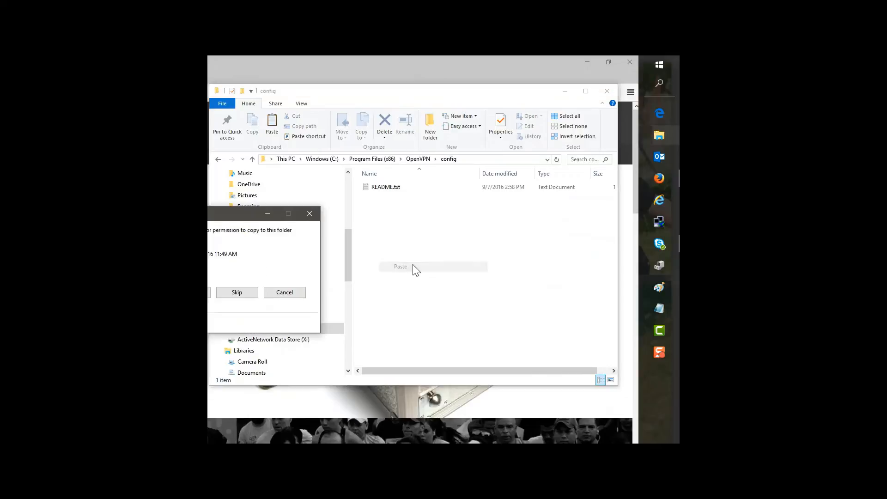
pyautogui.moveTo(242, 217); pyautogui.dragTo(438, 200)
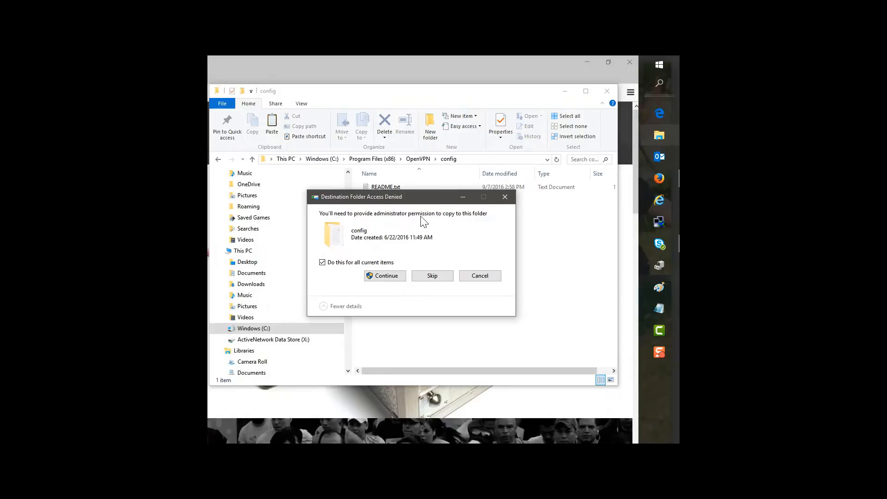
pyautogui.click(388, 280)
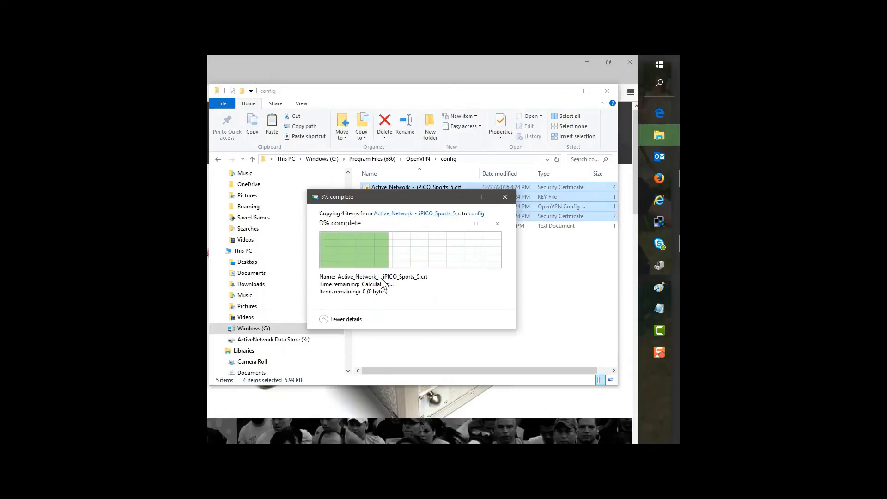
pyautogui.click(608, 91)
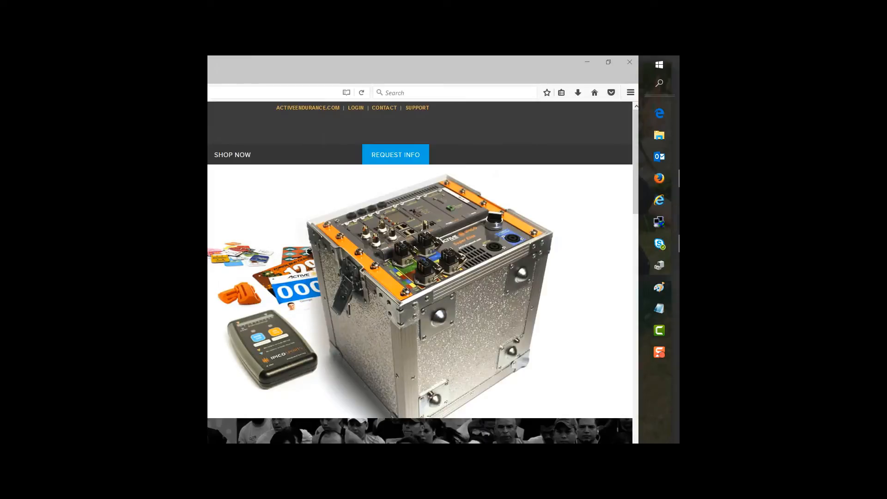
# Find OpenVPN GUI by searching 'OpenV' and run it as administrator.
pyautogui.click(660, 80)
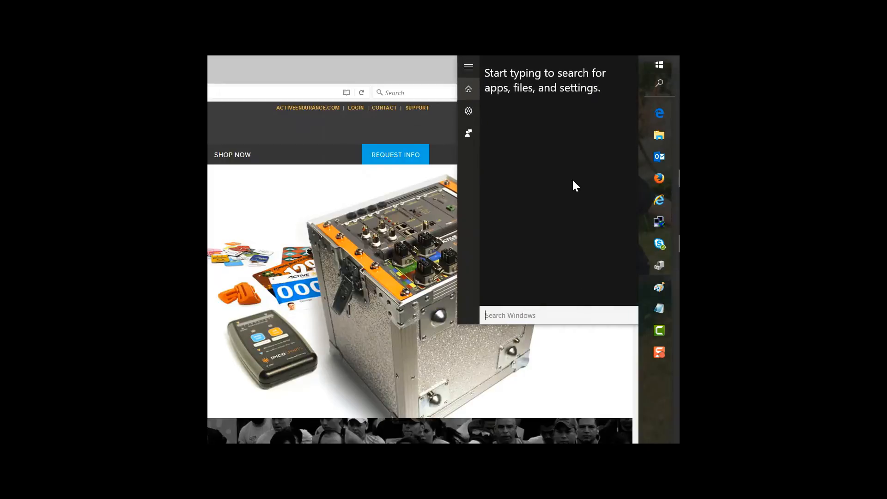
pyautogui.write('OpenV')
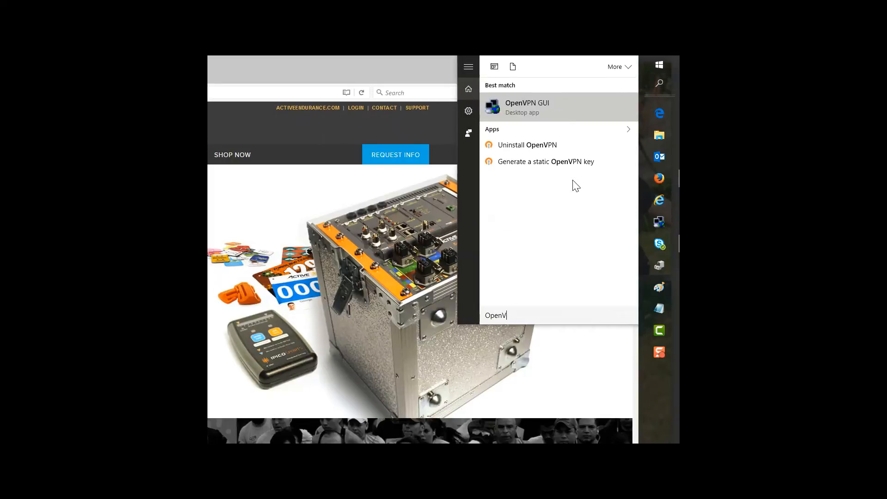
pyautogui.rightClick(553, 106)
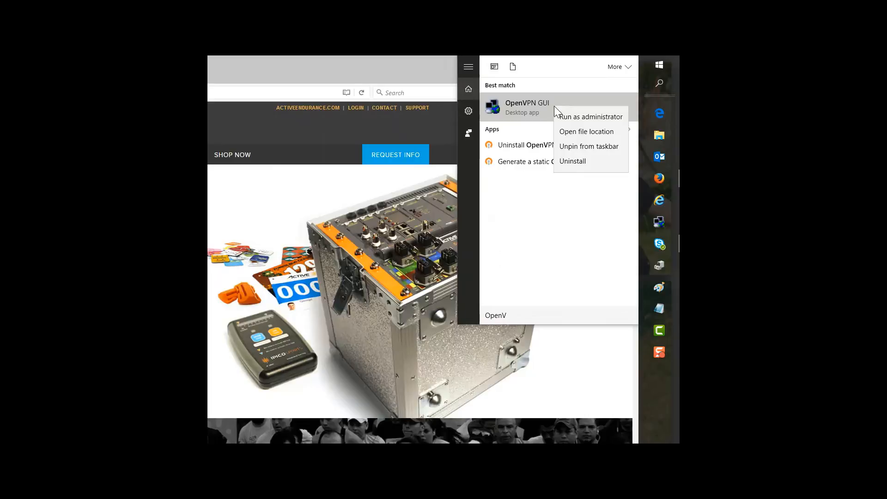
pyautogui.click(563, 118)
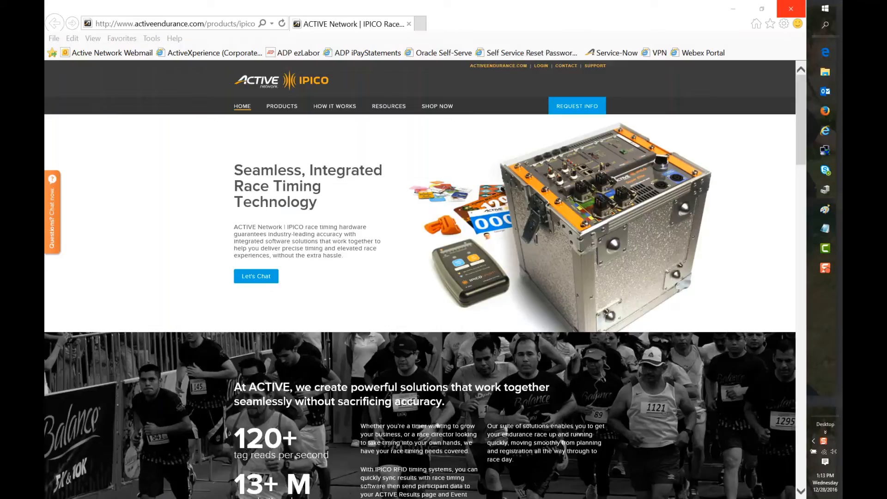
# Add the reader address 10.19.1.101 to Internet Explorer's Compatibility View list.
pyautogui.click(784, 24)
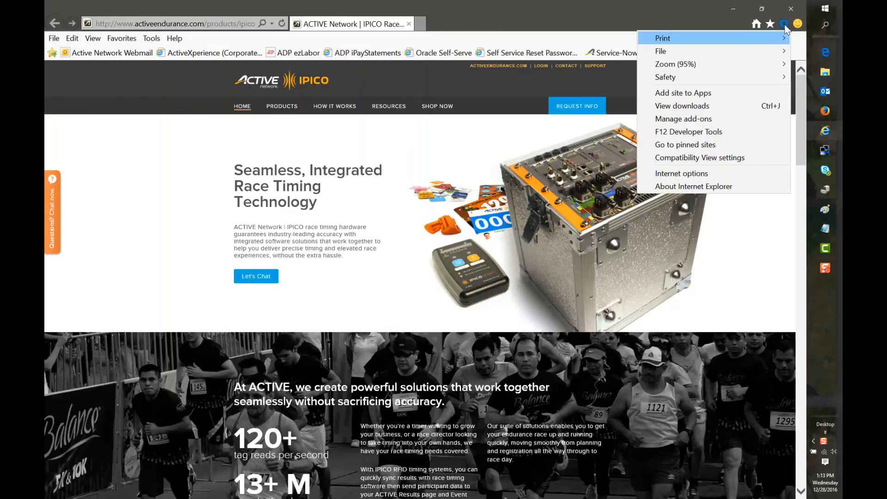
pyautogui.click(697, 158)
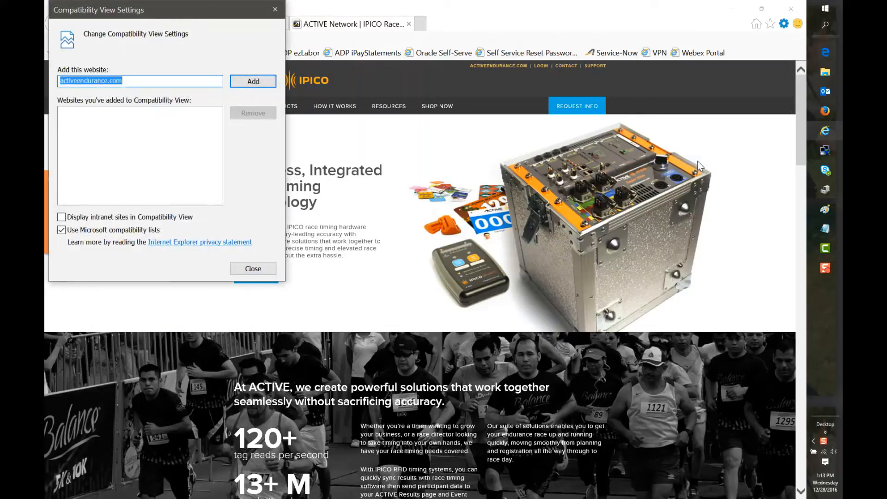
pyautogui.write('10.19.')
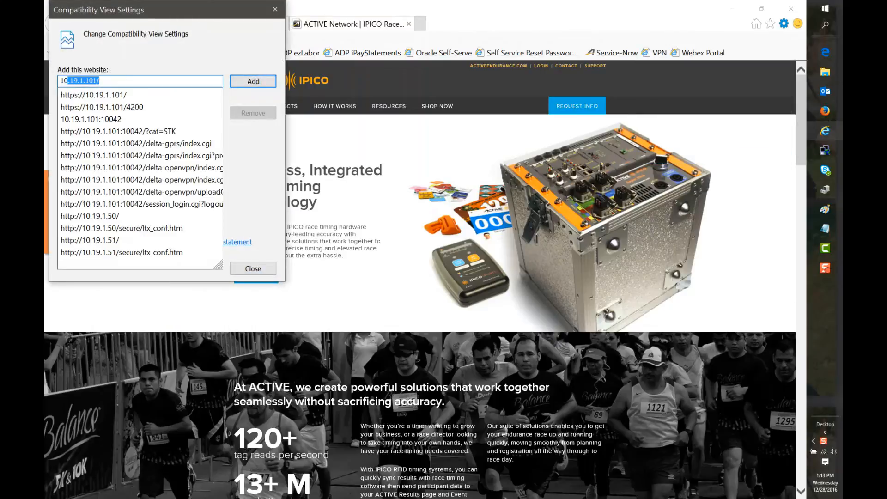
pyautogui.write('1.101')
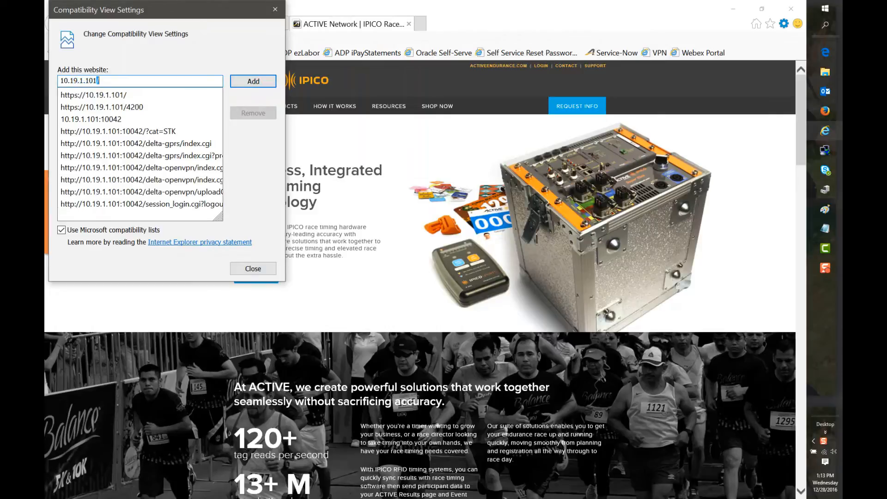
pyautogui.press('BackSpace')
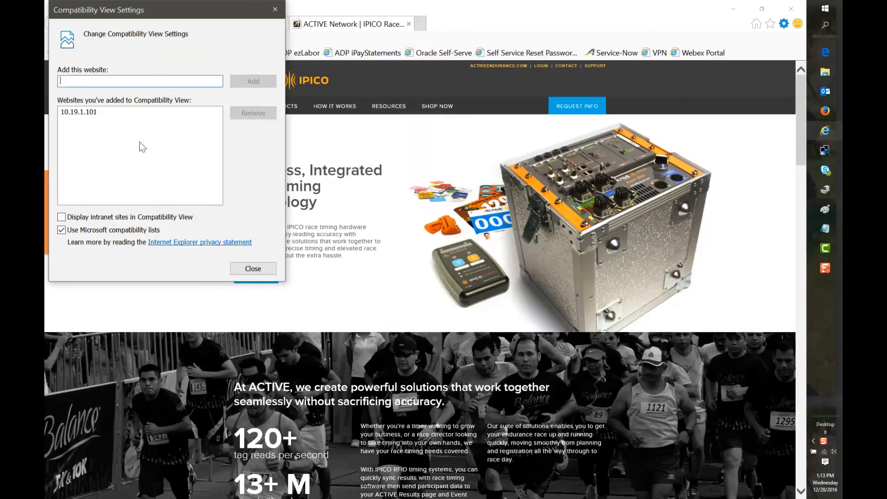
pyautogui.click(252, 269)
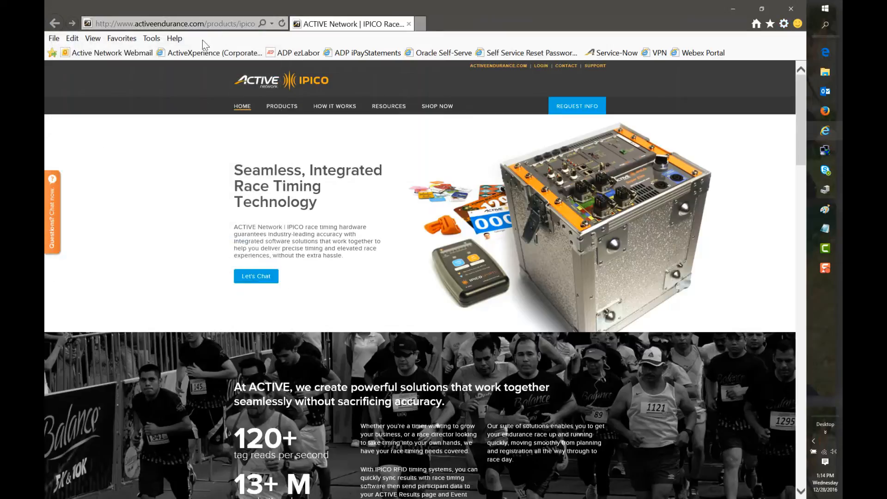
pyautogui.click(225, 24)
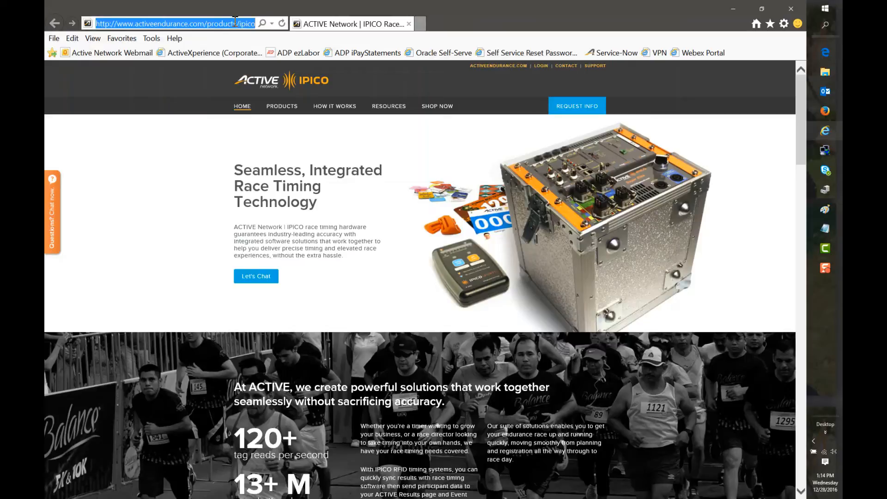
pyautogui.write('http:')
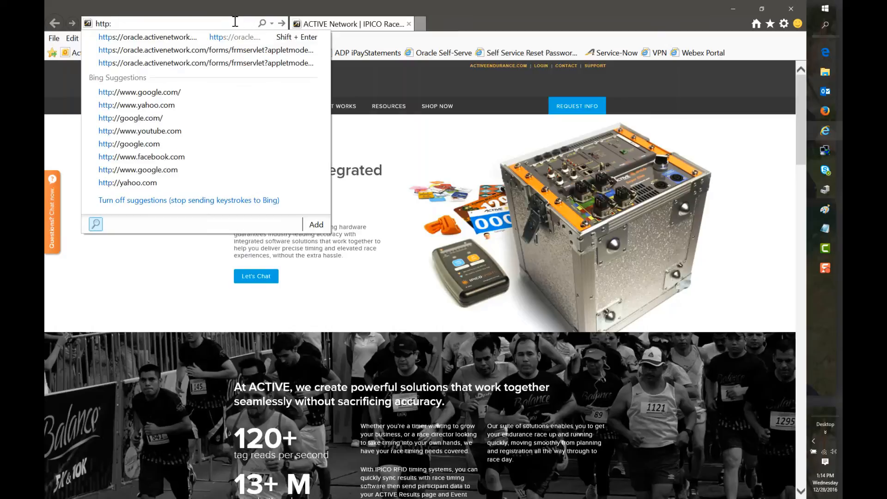
pyautogui.write('//10.19.1')
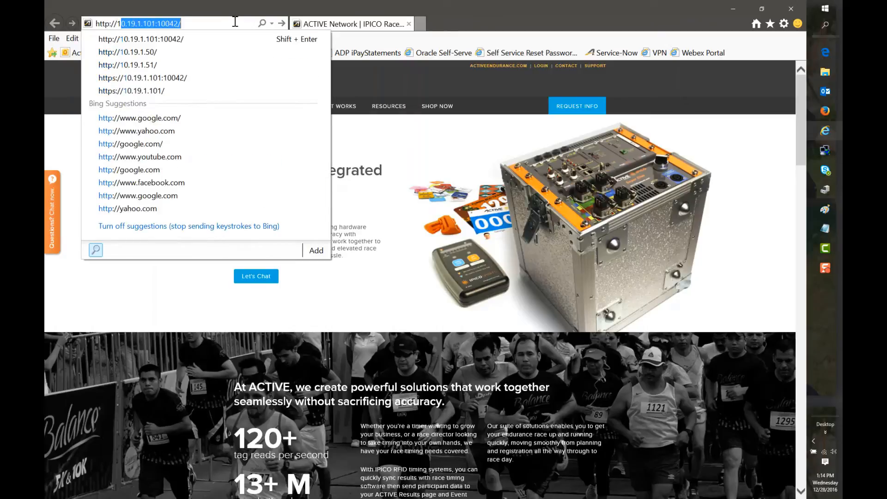
pyautogui.write('.101')
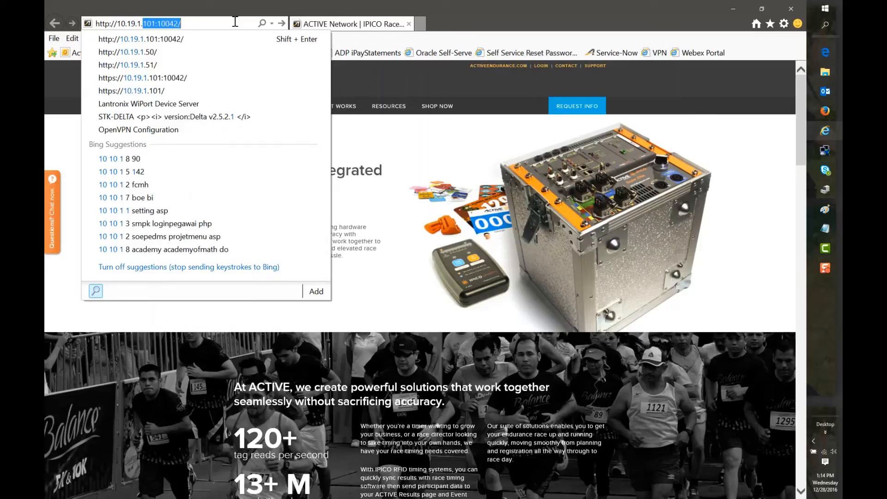
pyautogui.write(':')
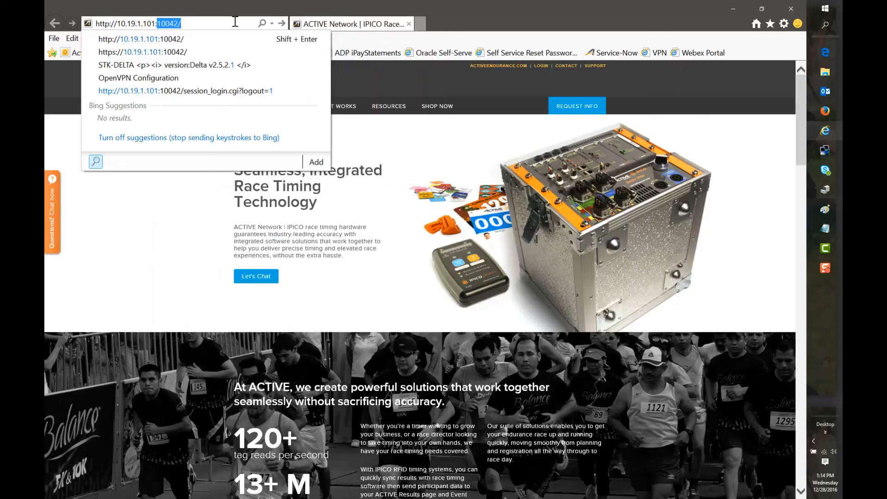
pyautogui.write('10042/')
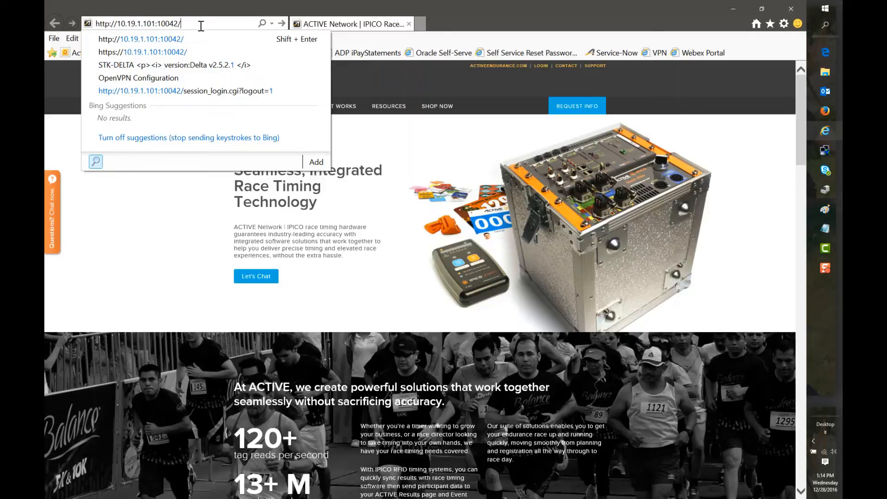
pyautogui.press('Return')
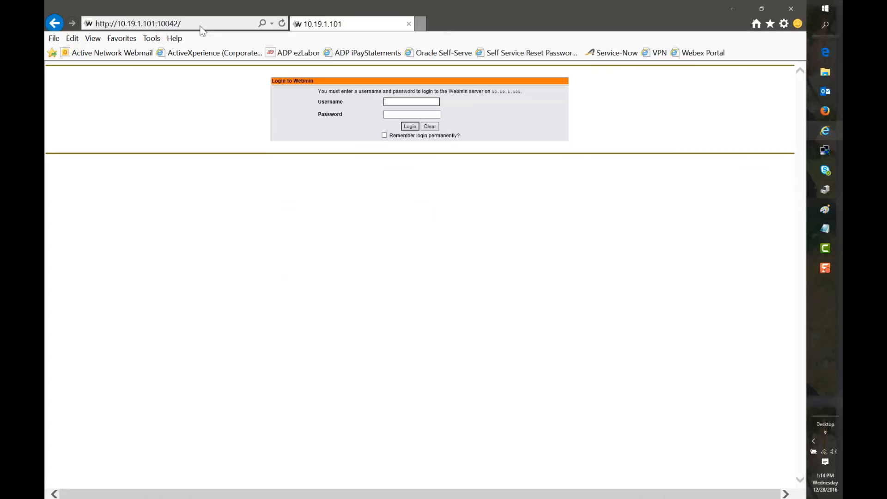
# Enter the Webmin username and password and log in to the STK-DELTA reader.
pyautogui.press('BackSpace')
pyautogui.moveTo(430, 102); pyautogui.dragTo(405, 111)
pyautogui.press('Tab')
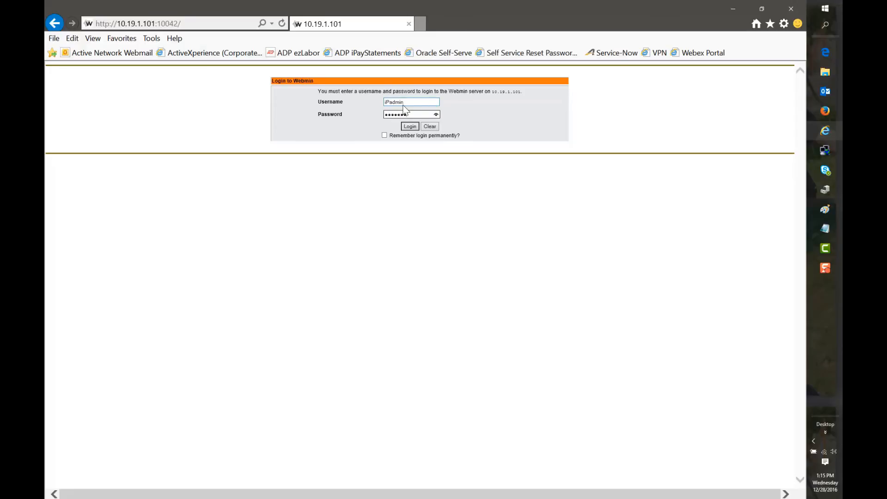
pyautogui.click(409, 127)
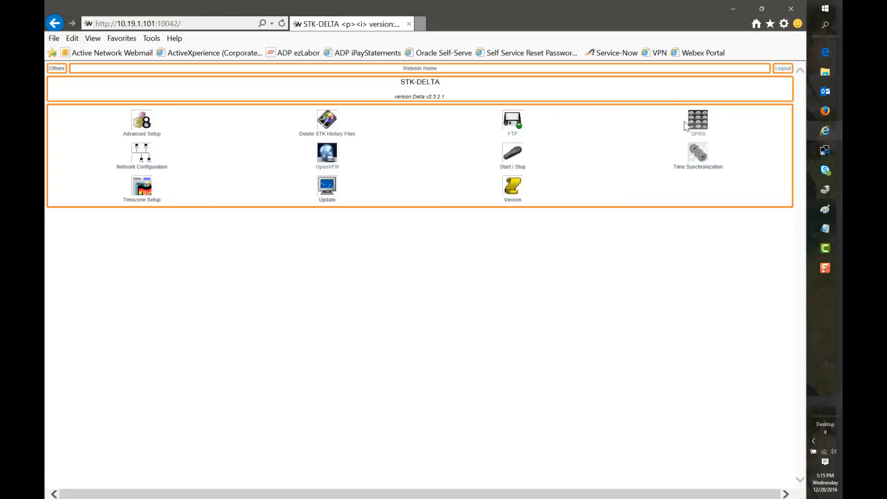
# Set the GPRS profile to US.att, update it, and return to the Webmin index.
pyautogui.click(700, 125)
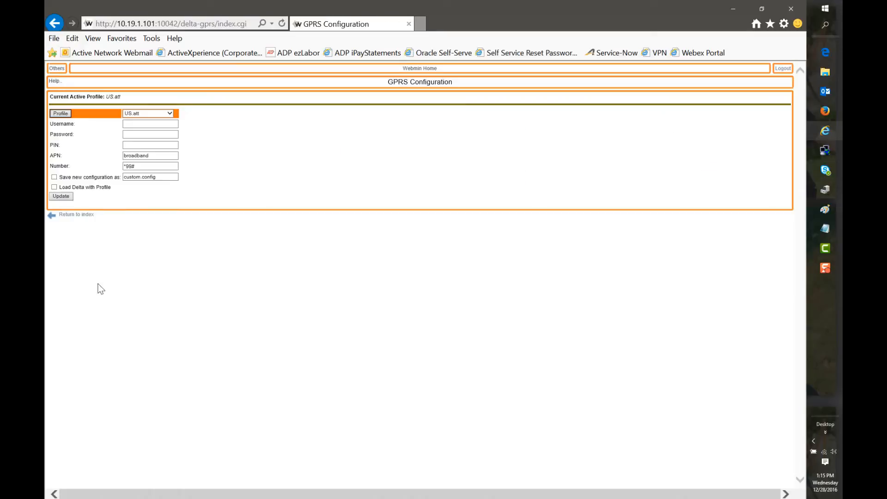
pyautogui.click(169, 114)
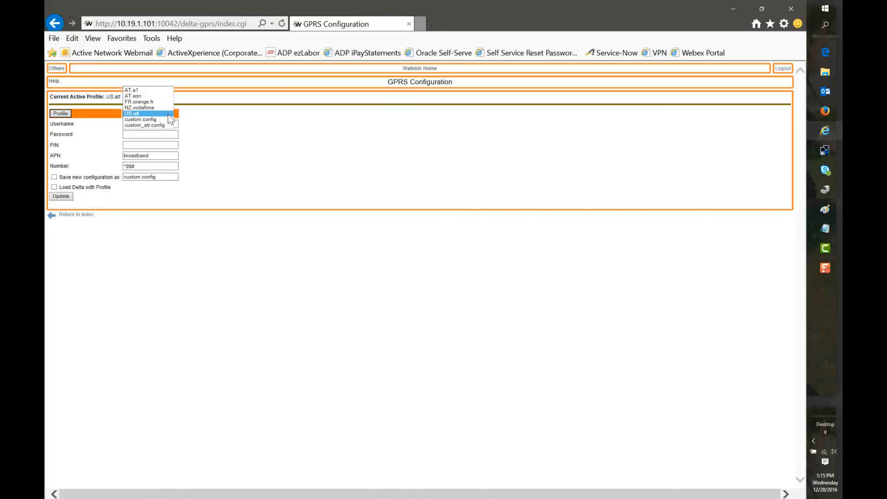
pyautogui.click(168, 115)
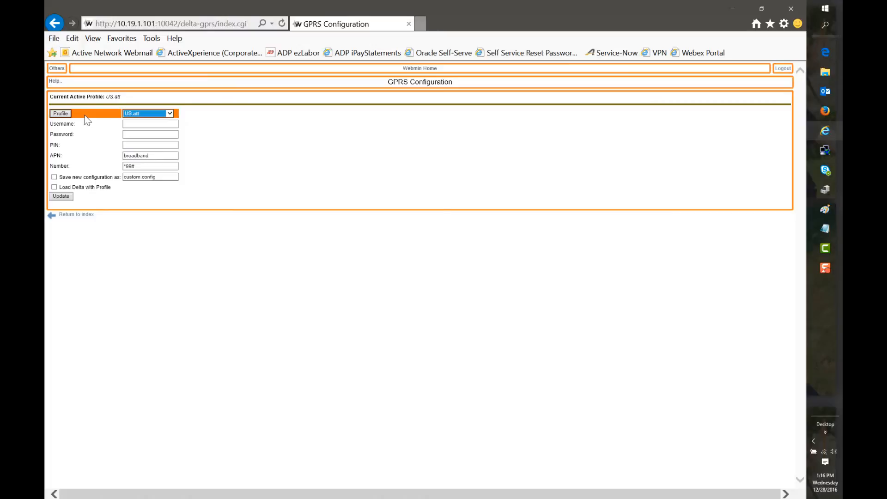
pyautogui.click(64, 198)
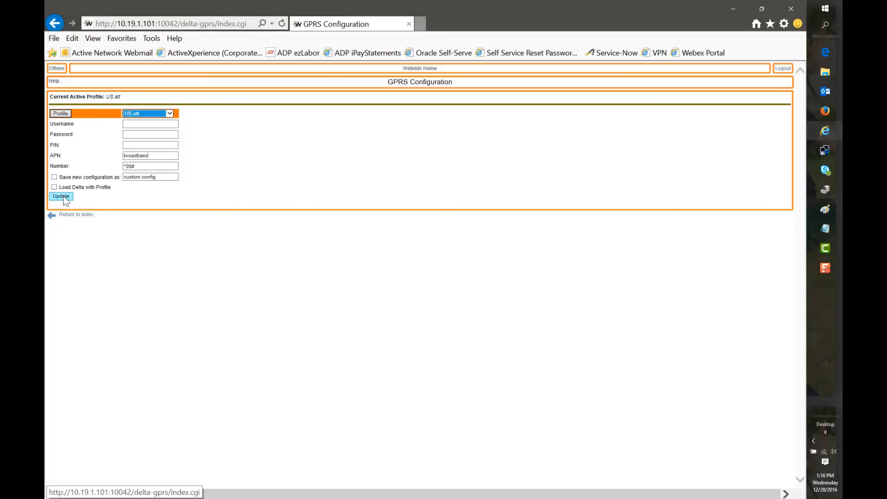
pyautogui.click(65, 198)
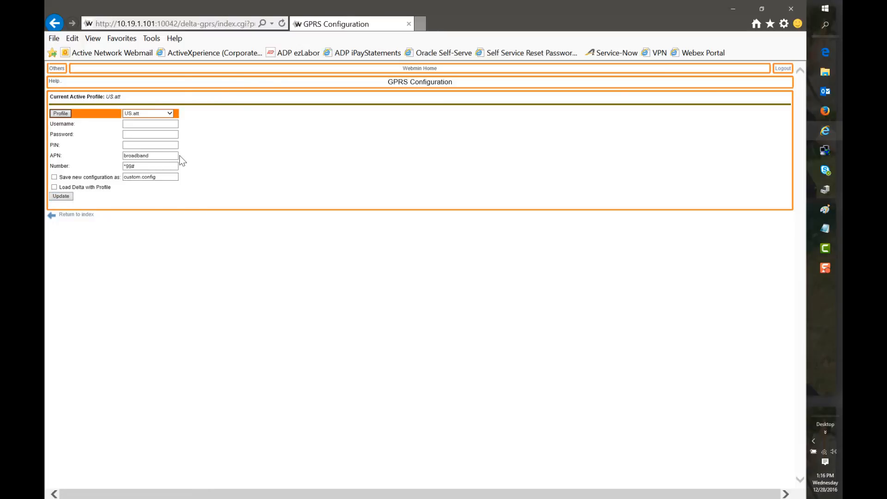
pyautogui.click(84, 216)
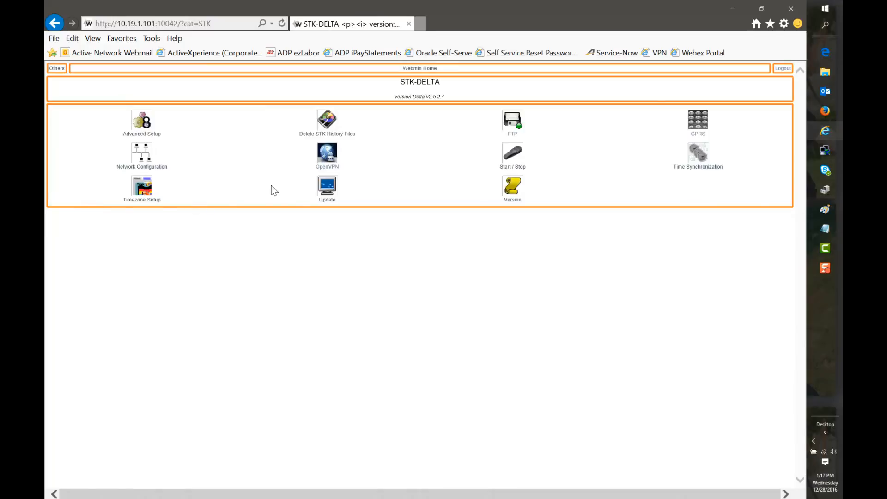
# Install the openvpn.tgz pack from the OpenVPN module with Skip MD5check ticked.
pyautogui.click(326, 161)
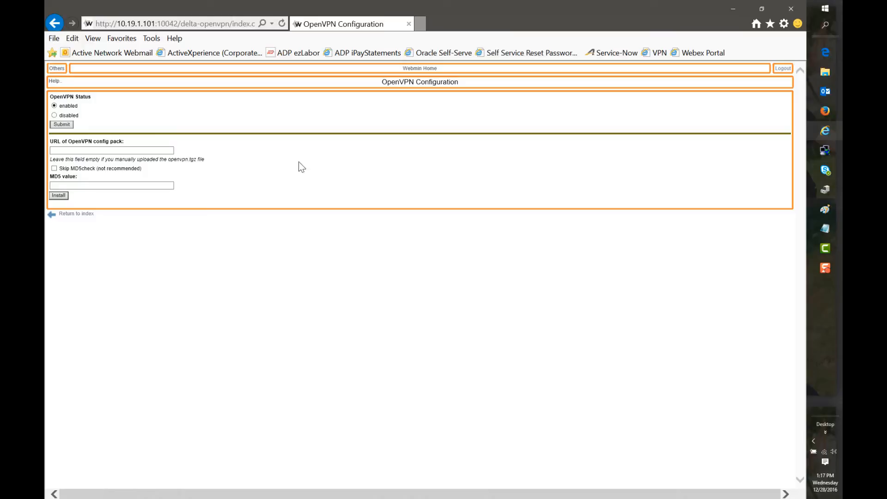
pyautogui.click(54, 169)
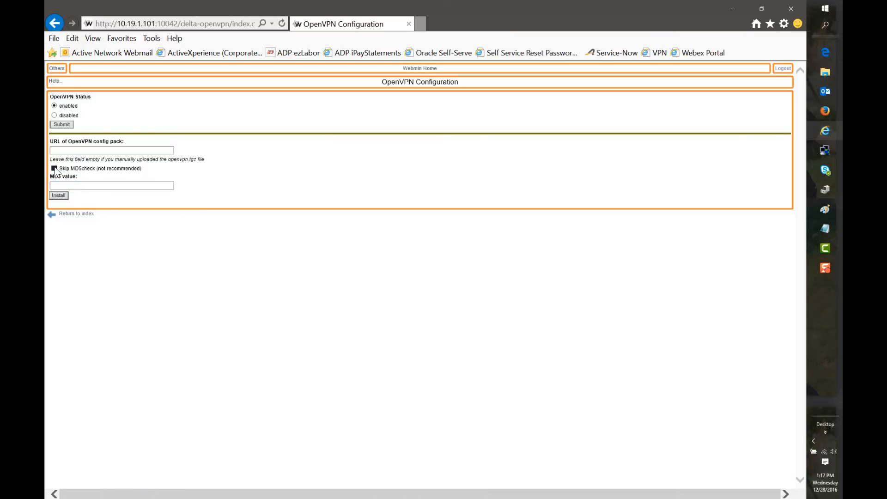
pyautogui.click(61, 196)
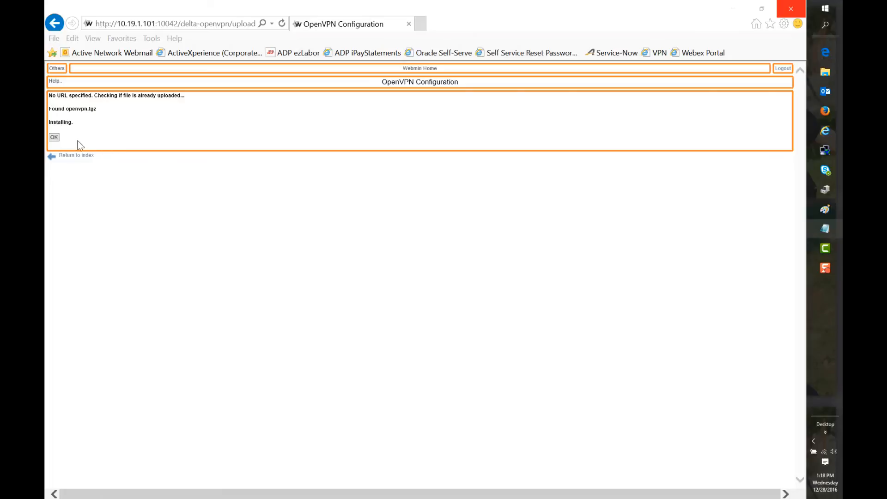
# Confirm the install, submit OpenVPN Status as enabled, and return to the index.
pyautogui.click(55, 137)
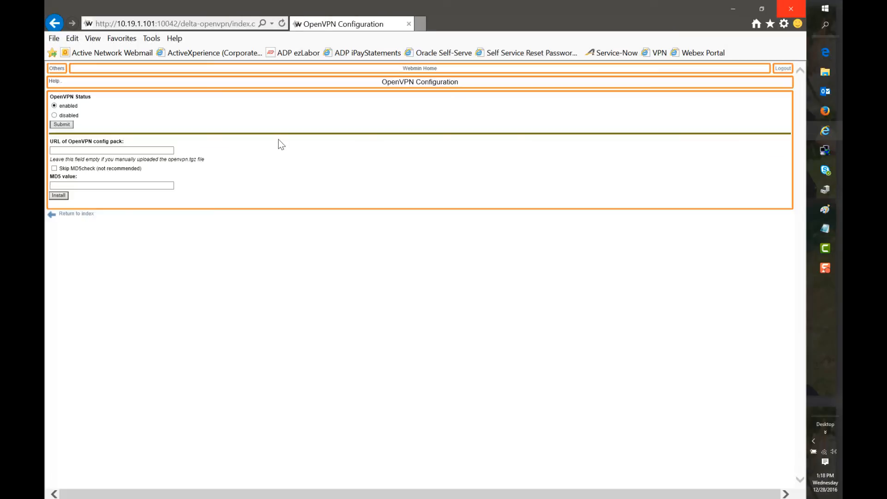
pyautogui.click(65, 127)
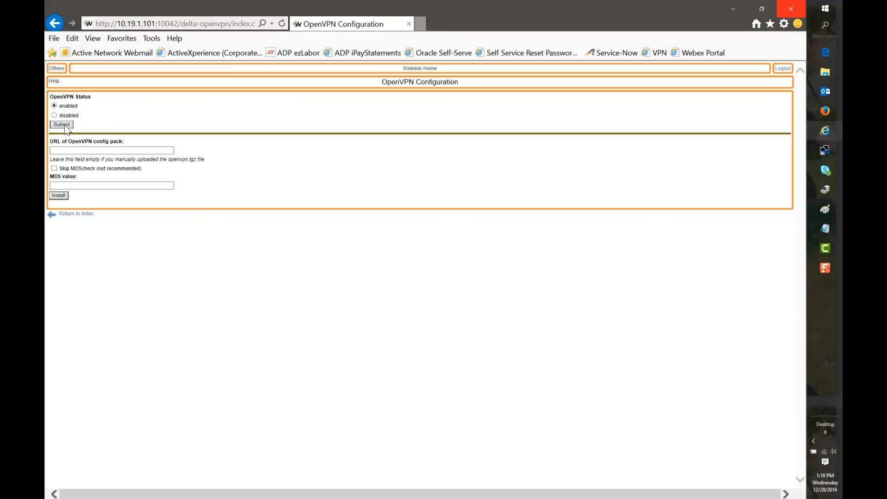
pyautogui.click(76, 215)
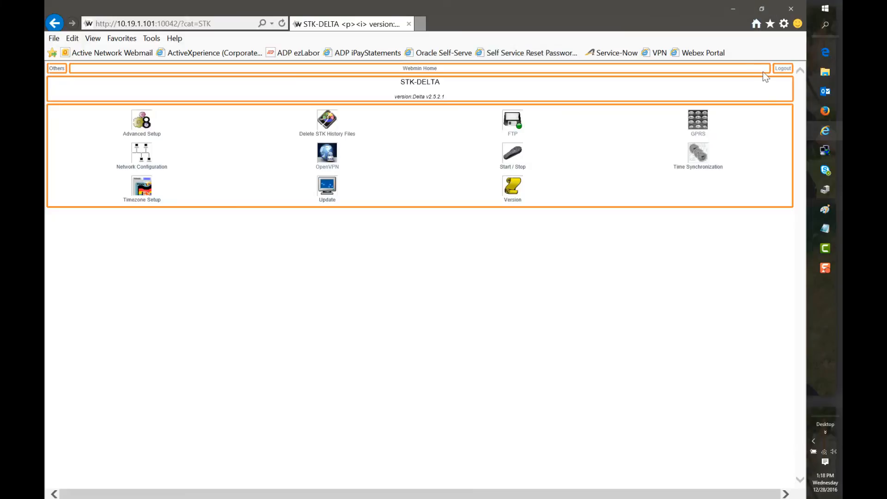
# Use the Logout link at the top right to end the Webmin session.
pyautogui.click(777, 69)
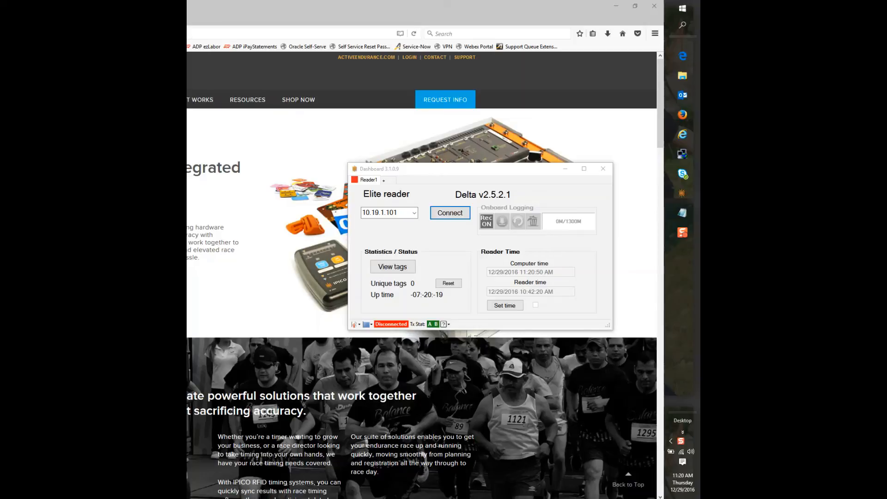
# Connect the VPN from the OpenVPN GUI tray icon, getting IP 10.87.99.49.
pyautogui.click(671, 441)
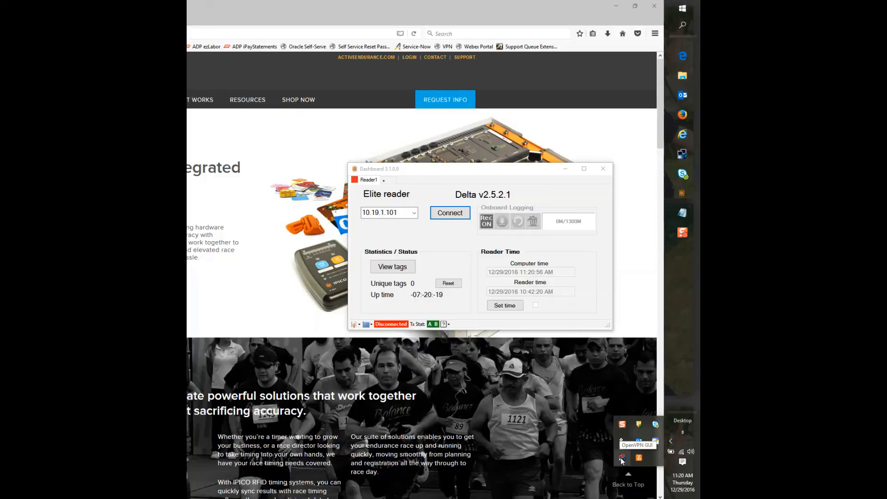
pyautogui.rightClick(621, 458)
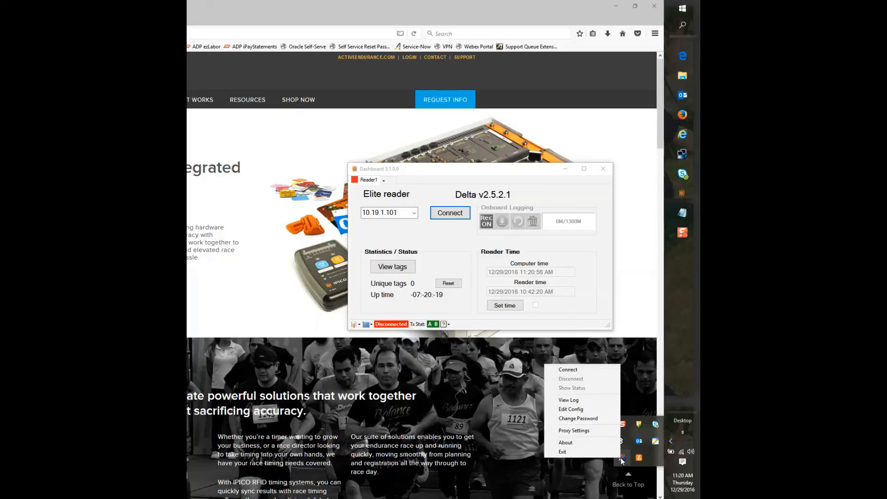
pyautogui.click(588, 370)
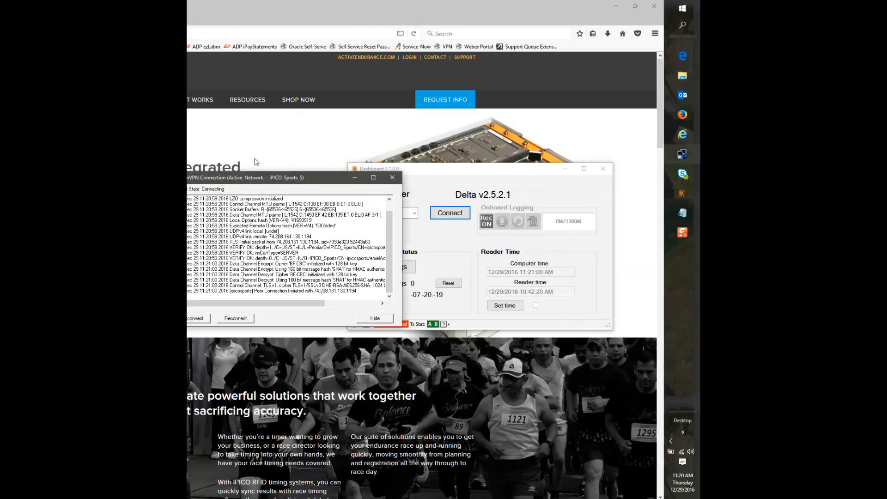
pyautogui.moveTo(324, 181); pyautogui.dragTo(471, 180)
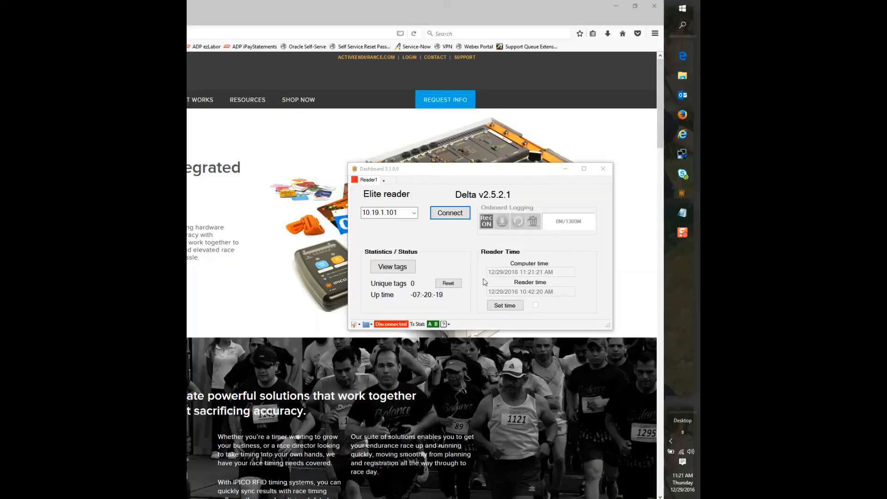
# Connect to the reader at VPN address 10.87.99.29, confirming the VPN is active, then sync its clock to the PC time.
pyautogui.doubleClick(400, 213)
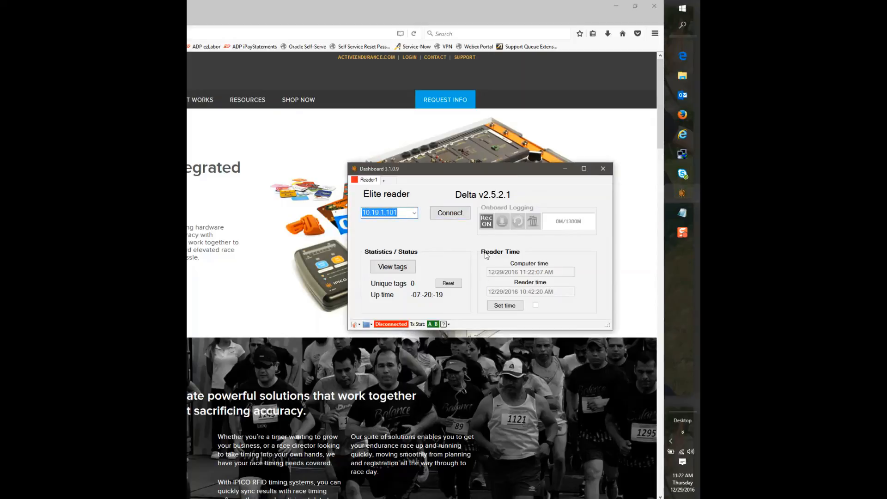
pyautogui.write('10.87.99.29')
pyautogui.click(670, 440)
pyautogui.moveTo(620, 457)
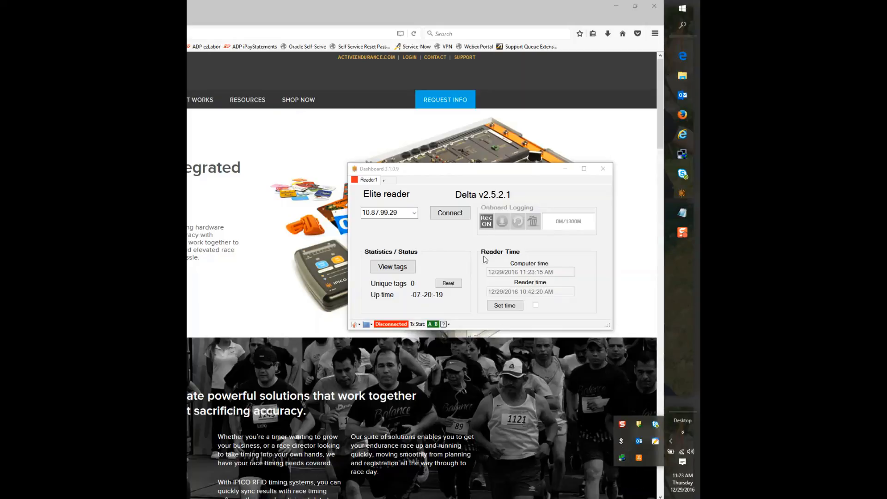
pyautogui.click(449, 212)
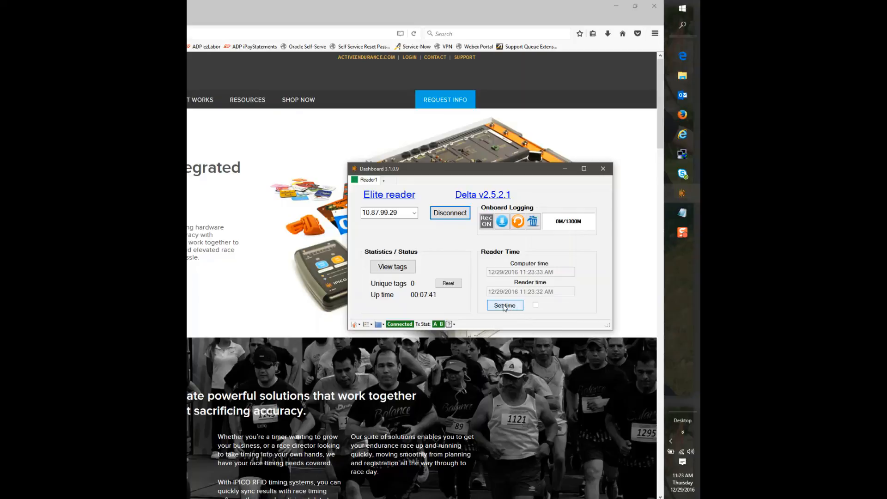
pyautogui.click(503, 306)
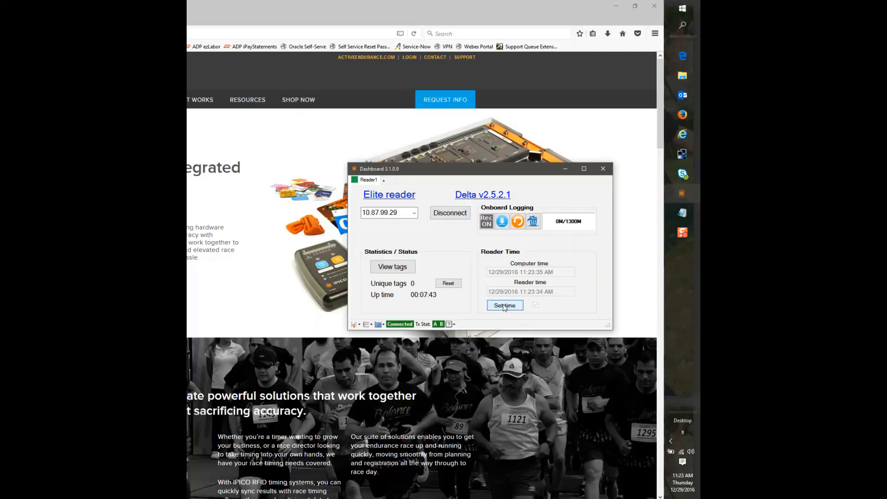